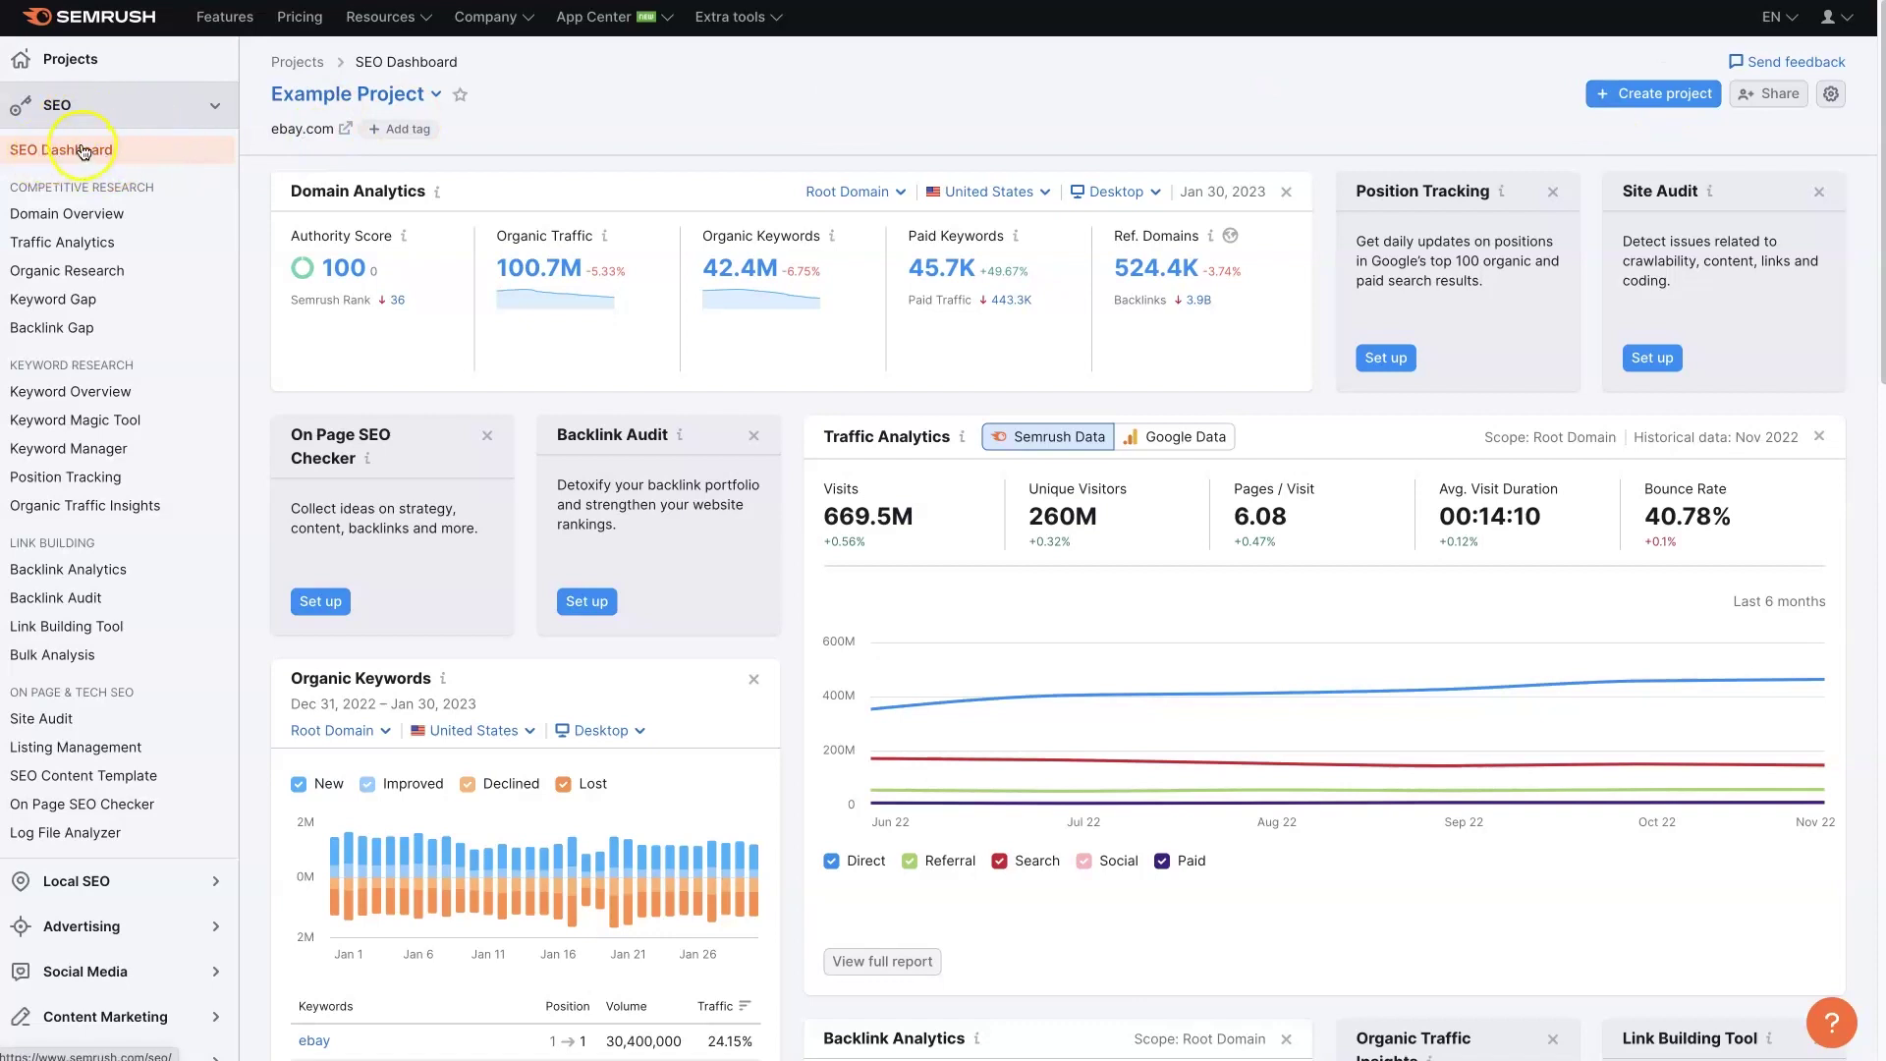
Switch the SEO Dashboard from Example Project to the Tesla project for tesla.com
{"action": "left_click", "coordinate": [438, 96]}
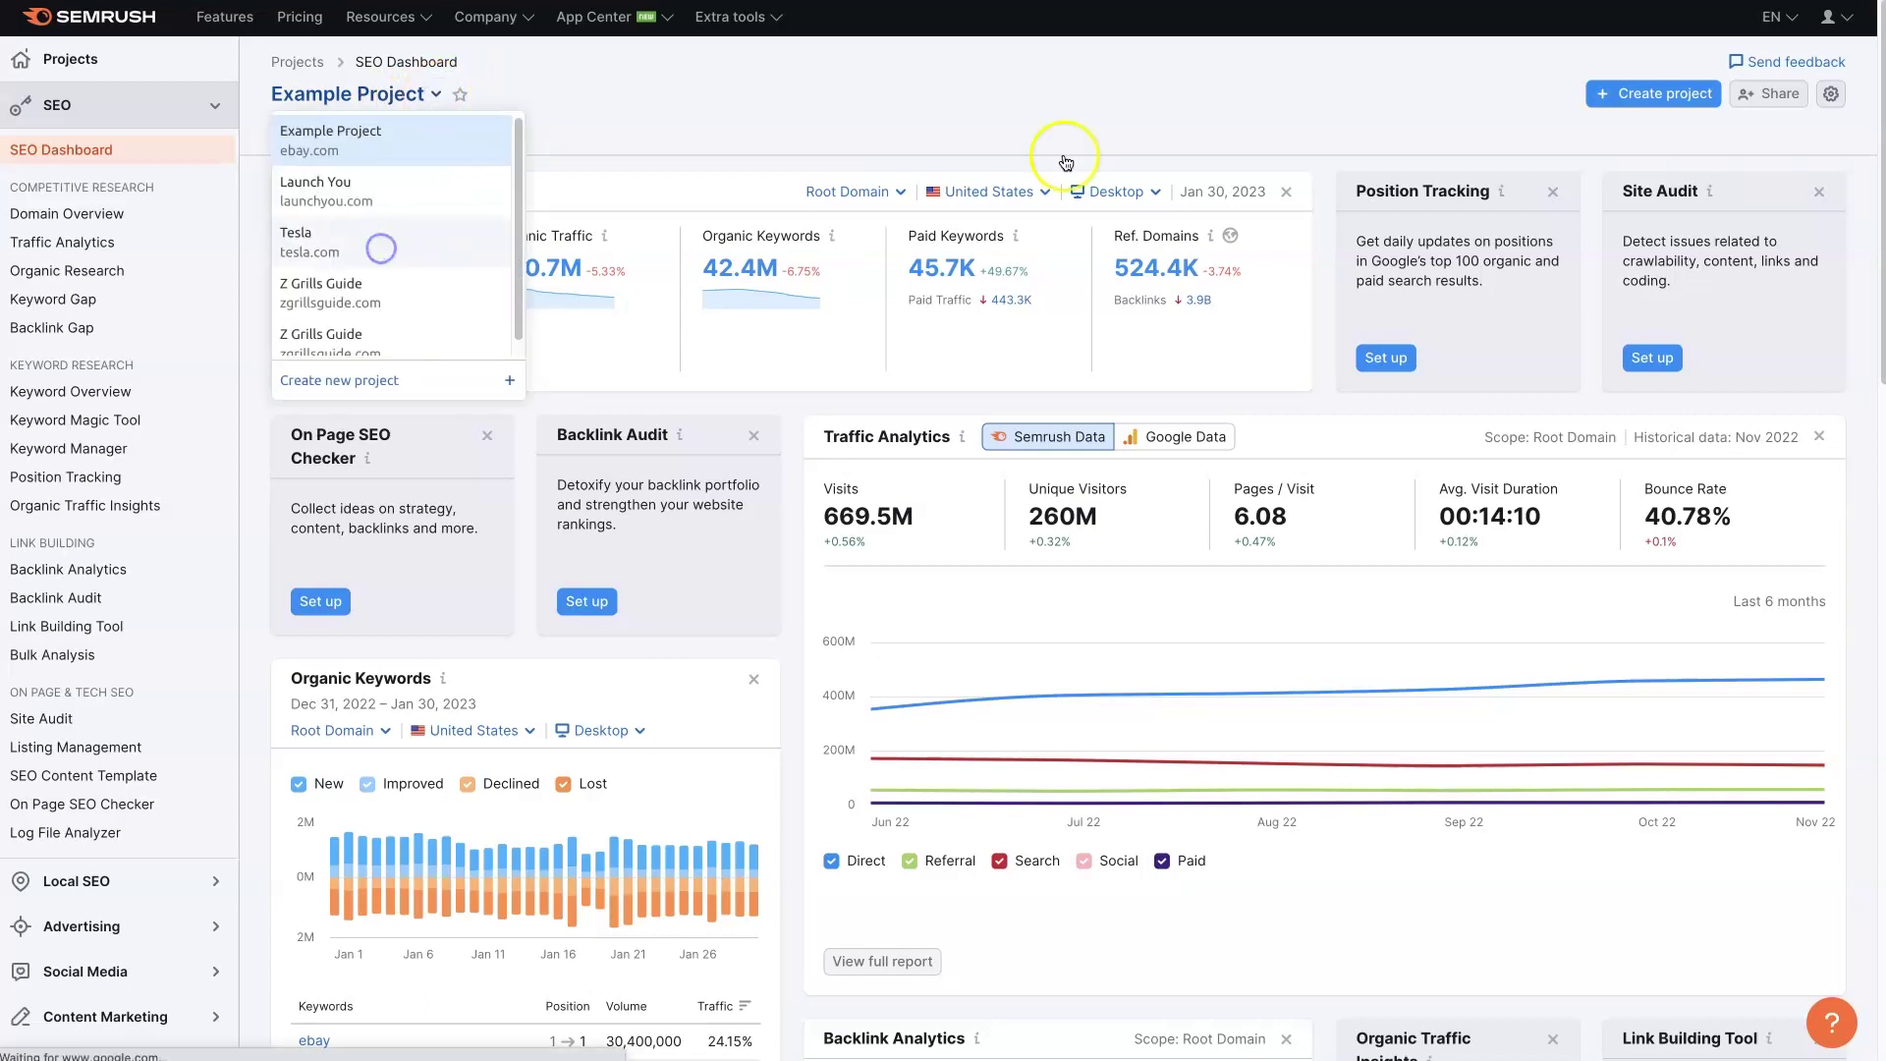
{"action": "left_click", "coordinate": [386, 256]}
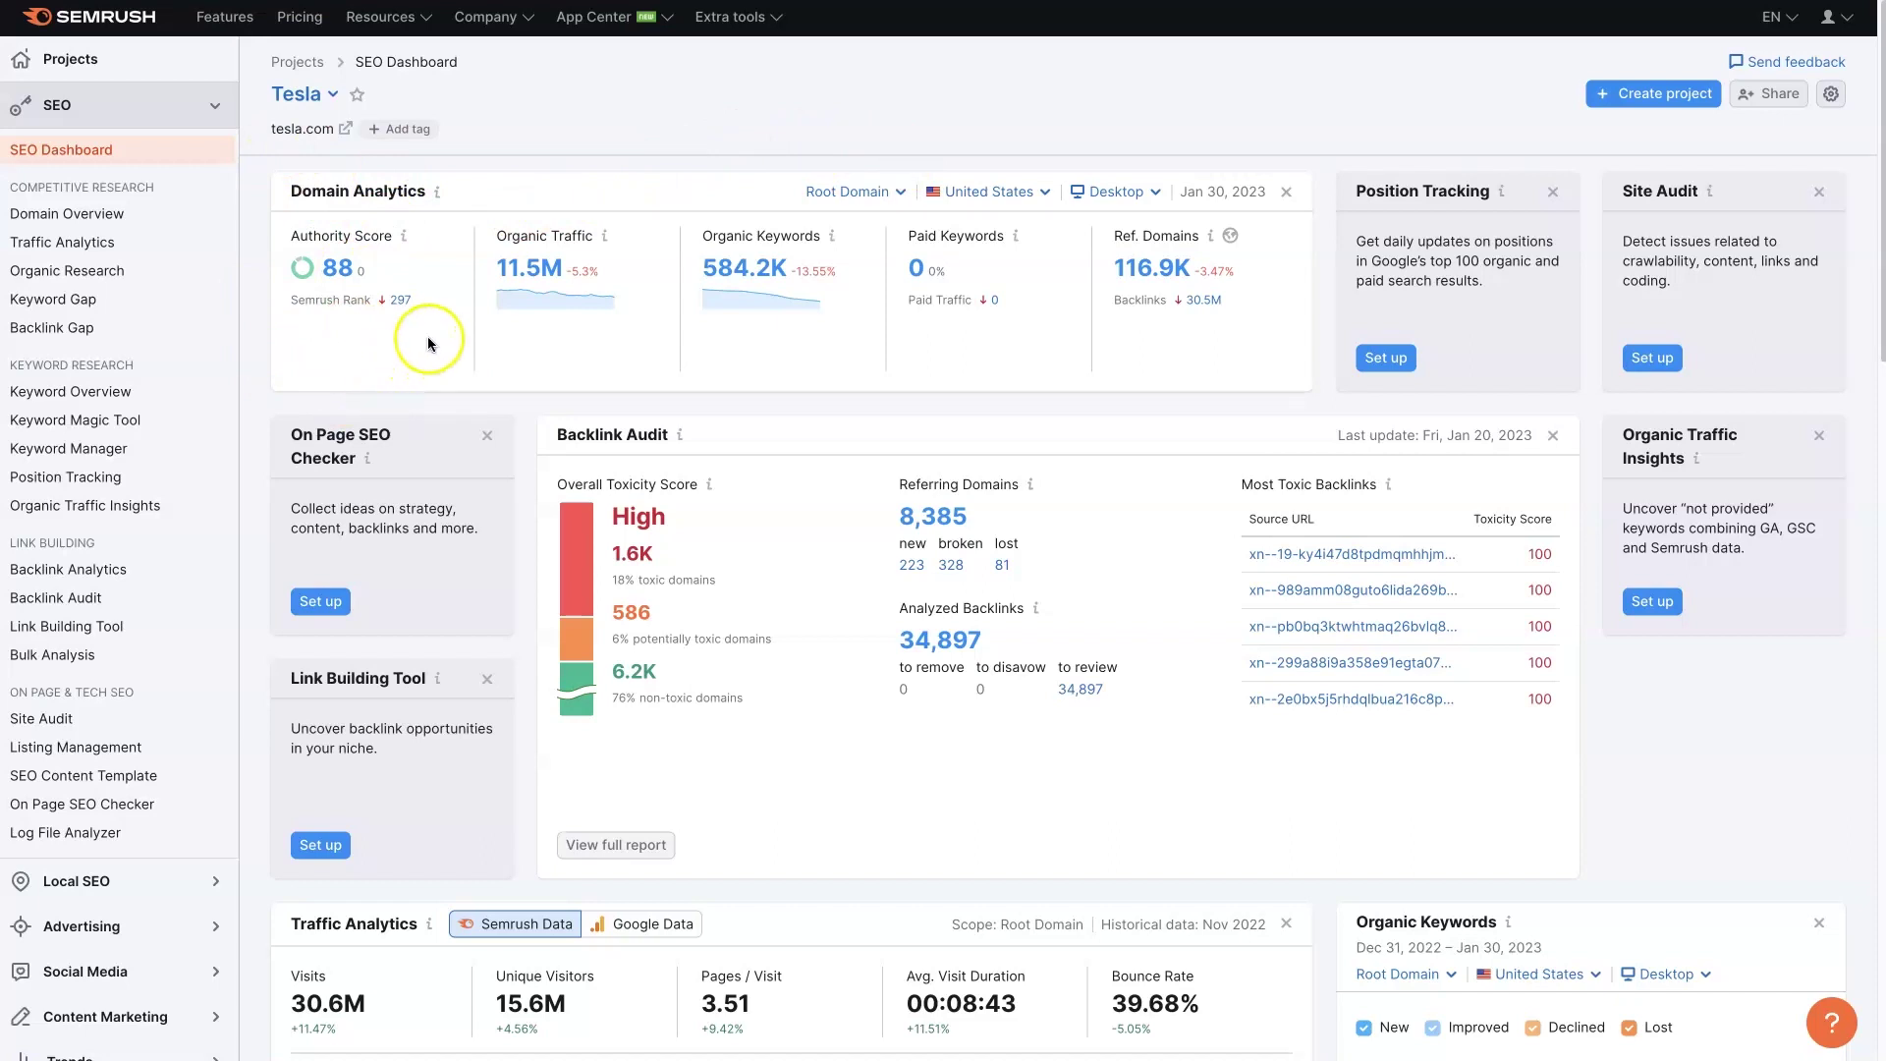
{"action": "mouse_move", "coordinate": [391, 304]}
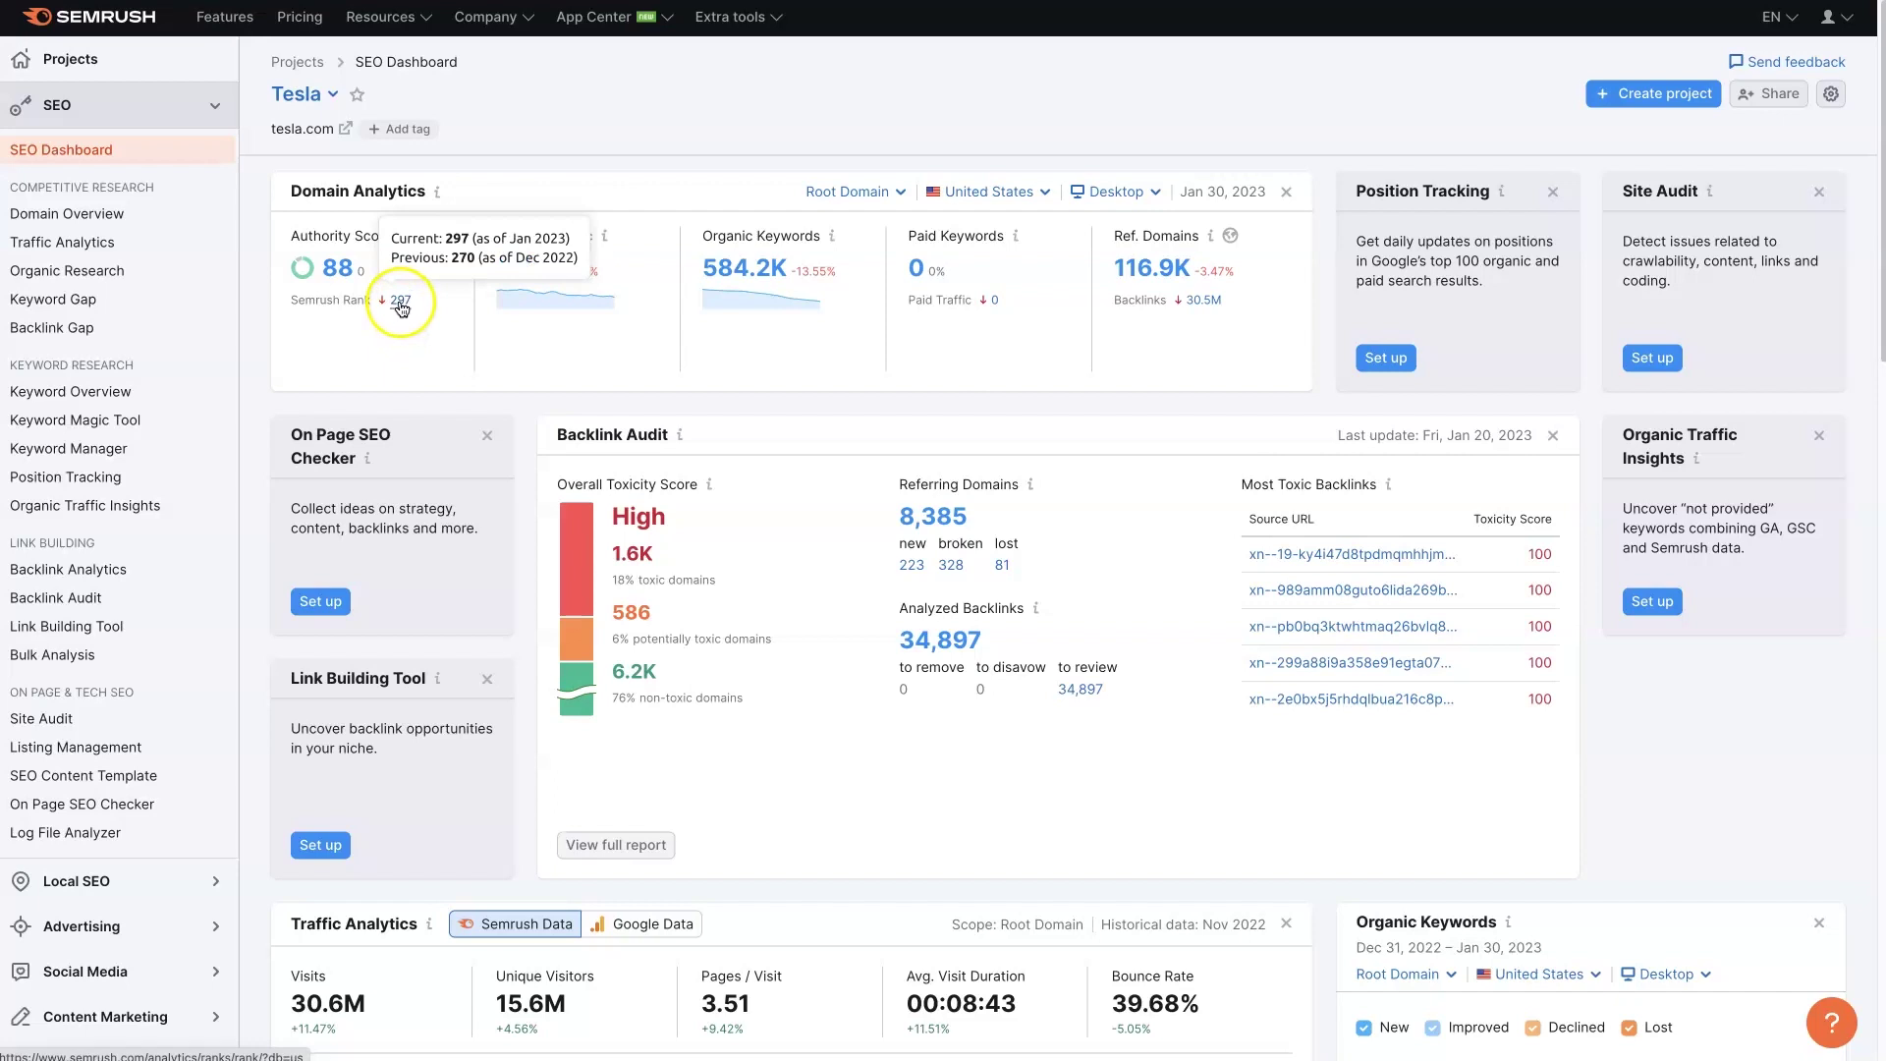
{"action": "left_click", "coordinate": [402, 327]}
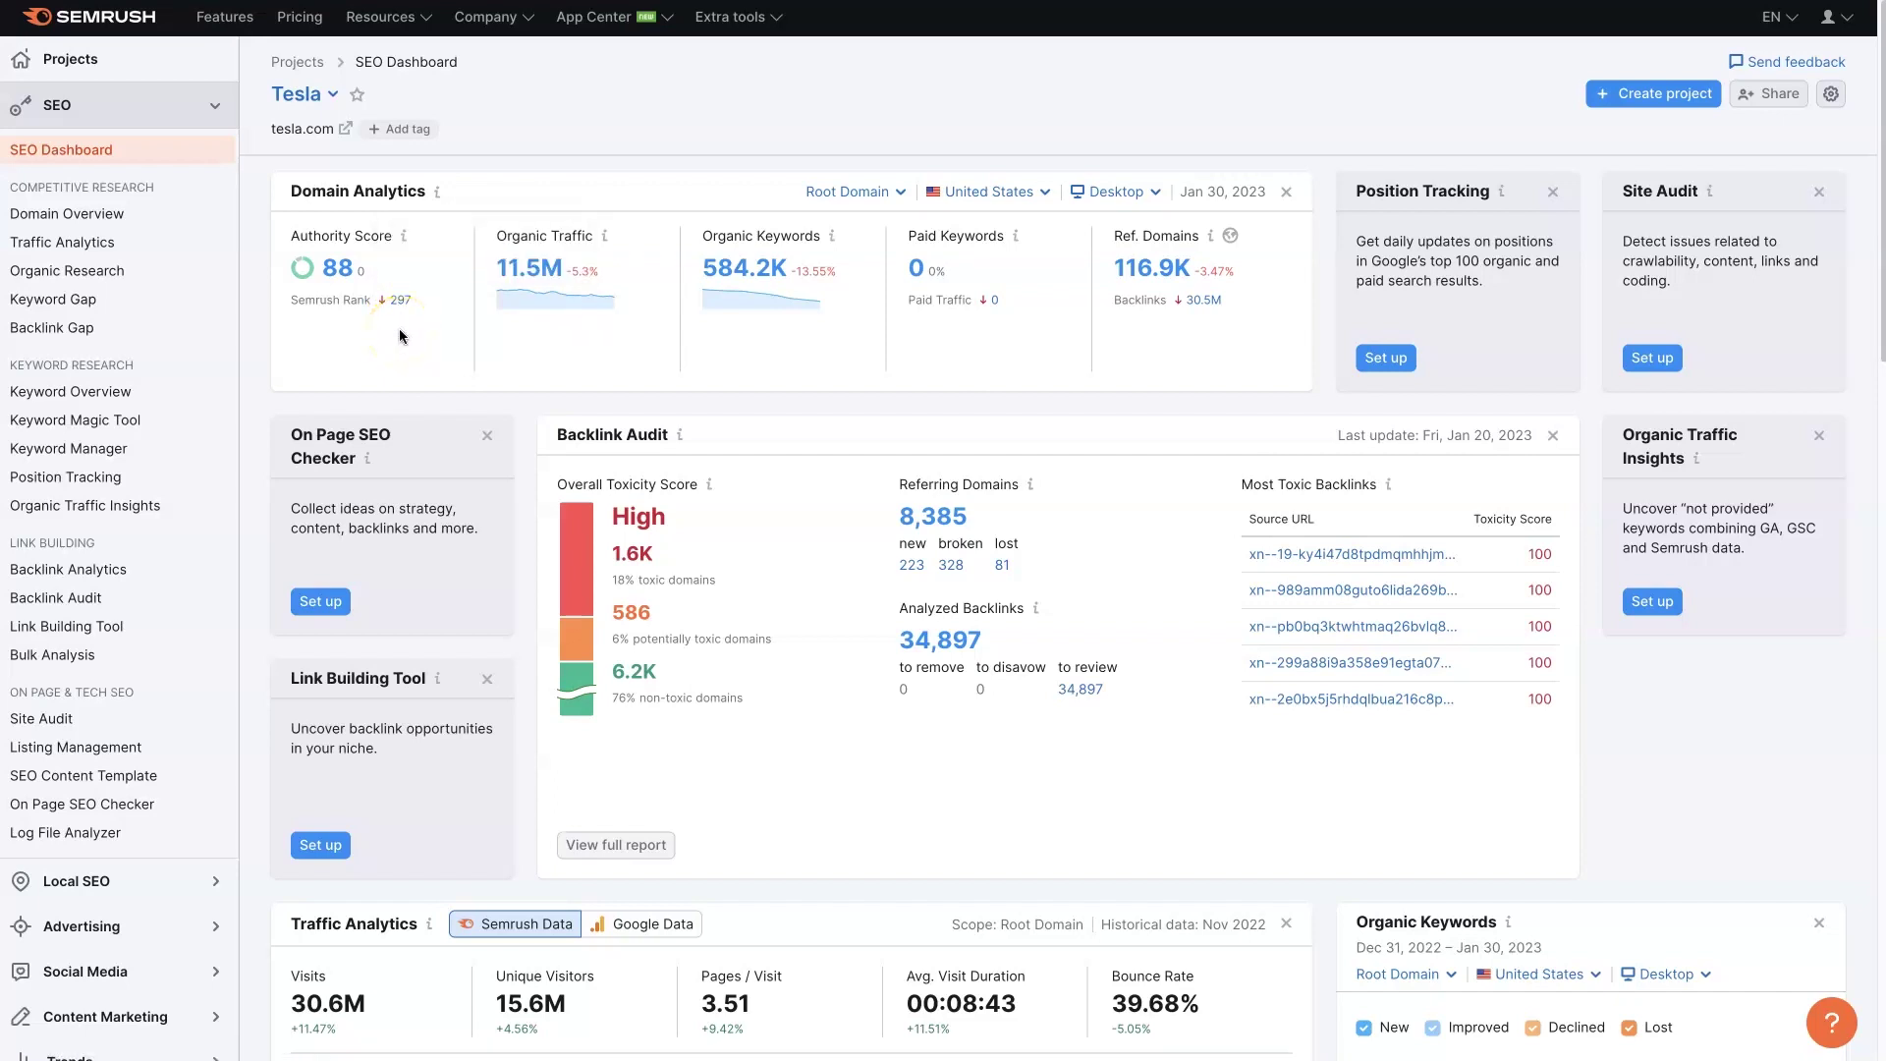
{"action": "left_click", "coordinate": [402, 342]}
{"action": "left_click", "coordinate": [503, 344]}
{"action": "mouse_move", "coordinate": [1204, 307]}
{"action": "left_click_drag", "start_coordinate": [615, 701], "coordinate": [644, 703]}
{"action": "left_click_drag", "start_coordinate": [610, 580], "coordinate": [693, 592]}
{"action": "left_click", "coordinate": [720, 583]}
{"action": "scroll", "coordinate": [1105, 786], "scroll_direction": "down", "scroll_amount": 1}
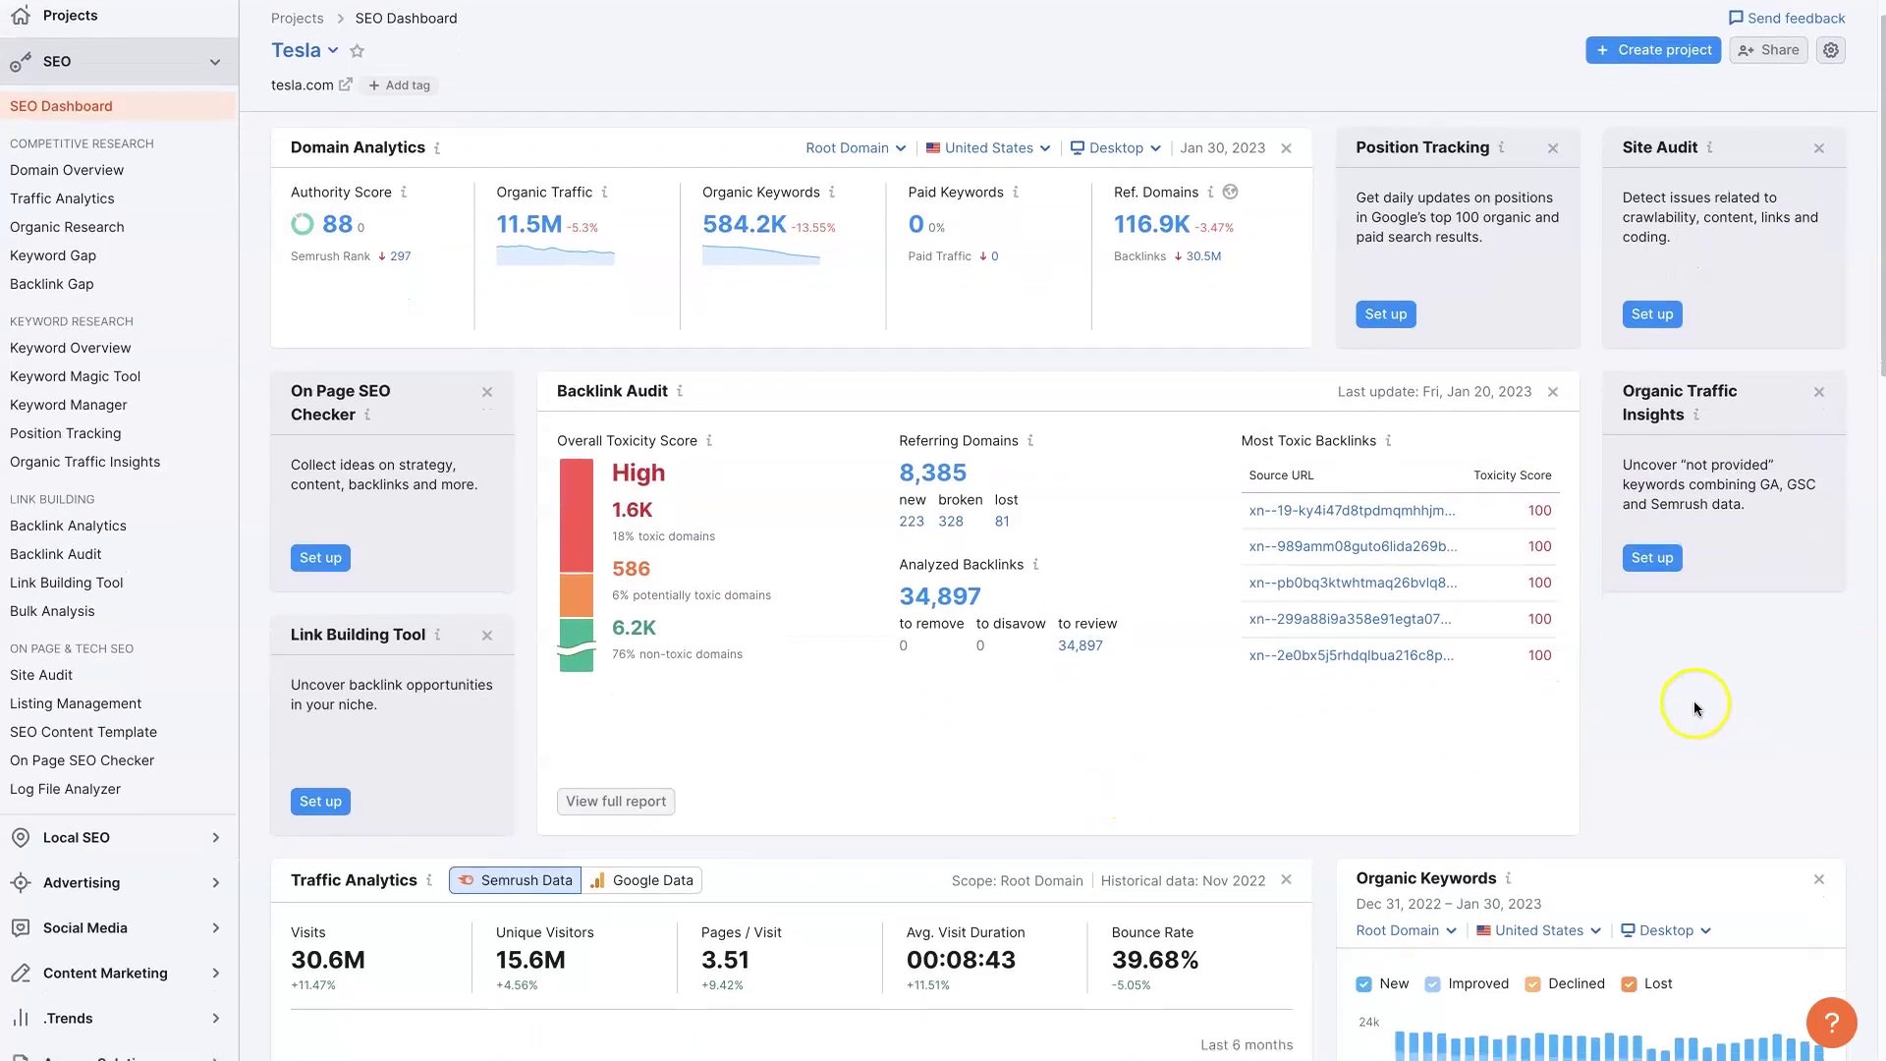
{"action": "scroll", "coordinate": [1694, 707], "scroll_direction": "down", "scroll_amount": 1}
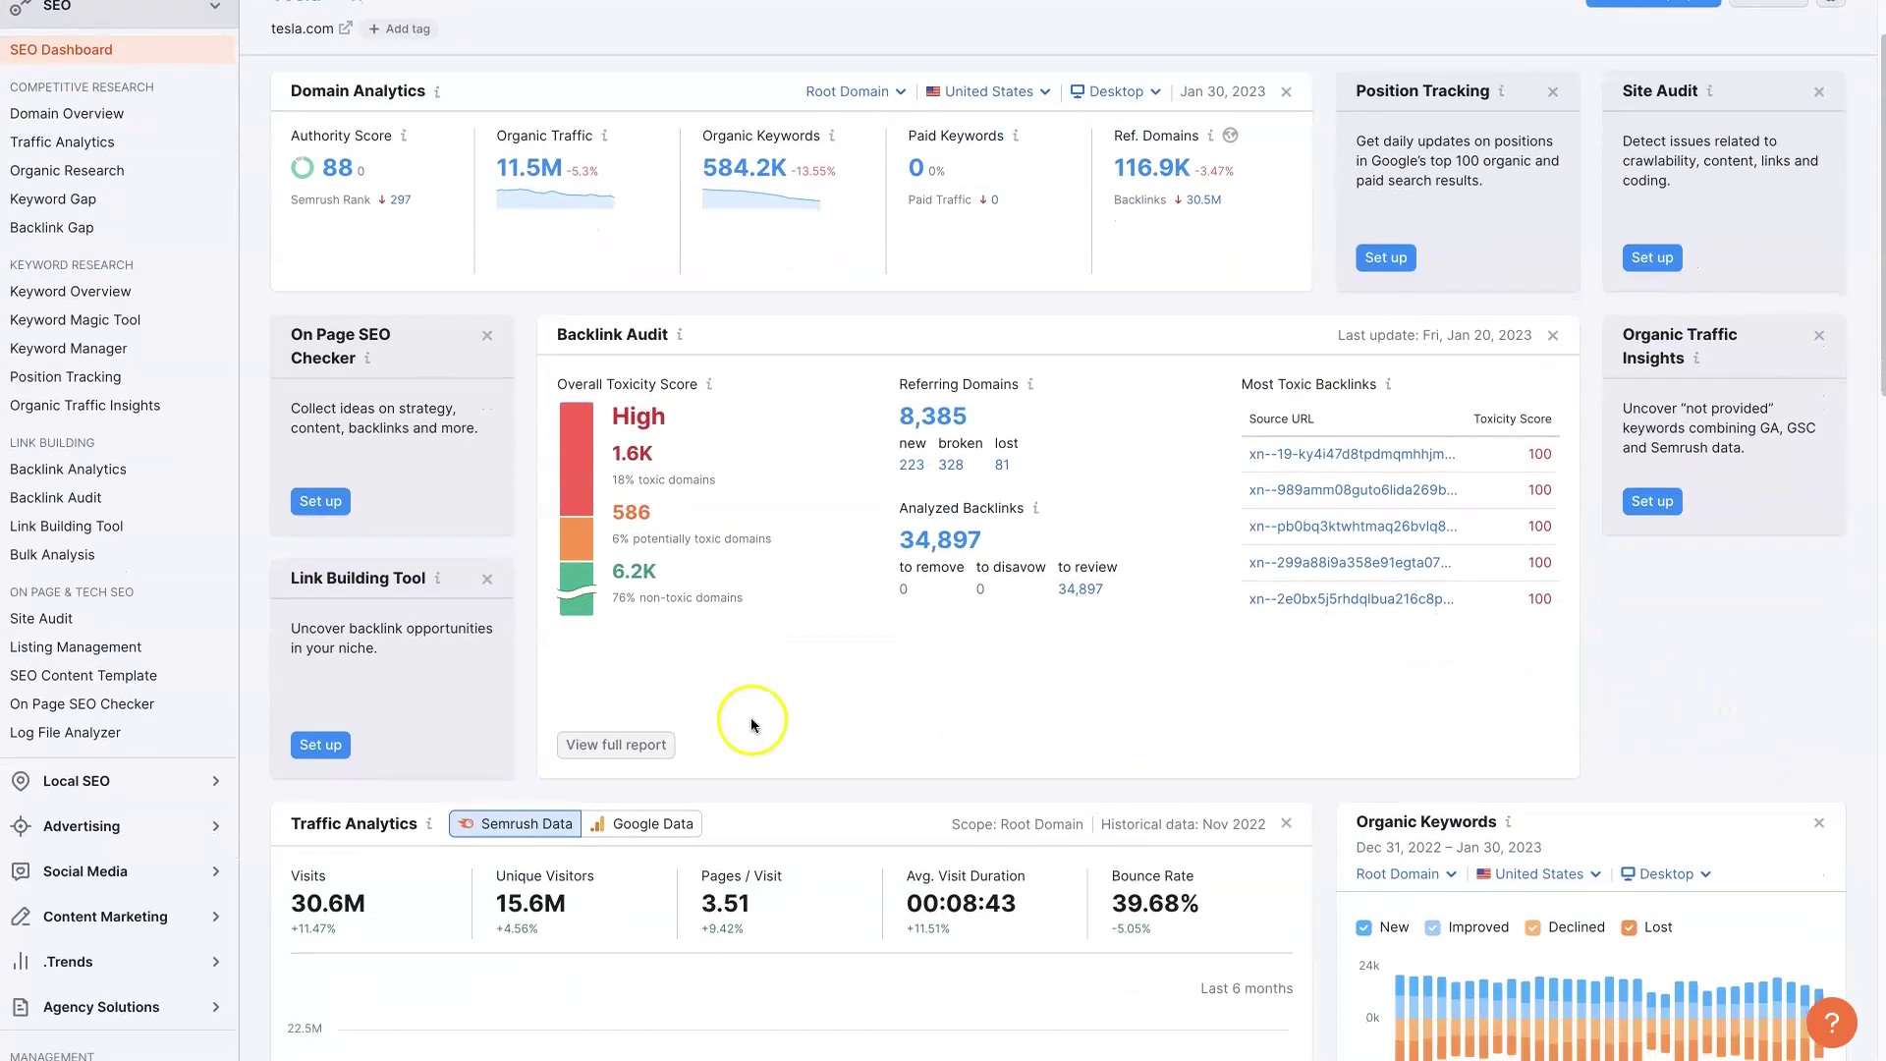
{"action": "scroll", "coordinate": [1547, 540], "scroll_direction": "down", "scroll_amount": 6}
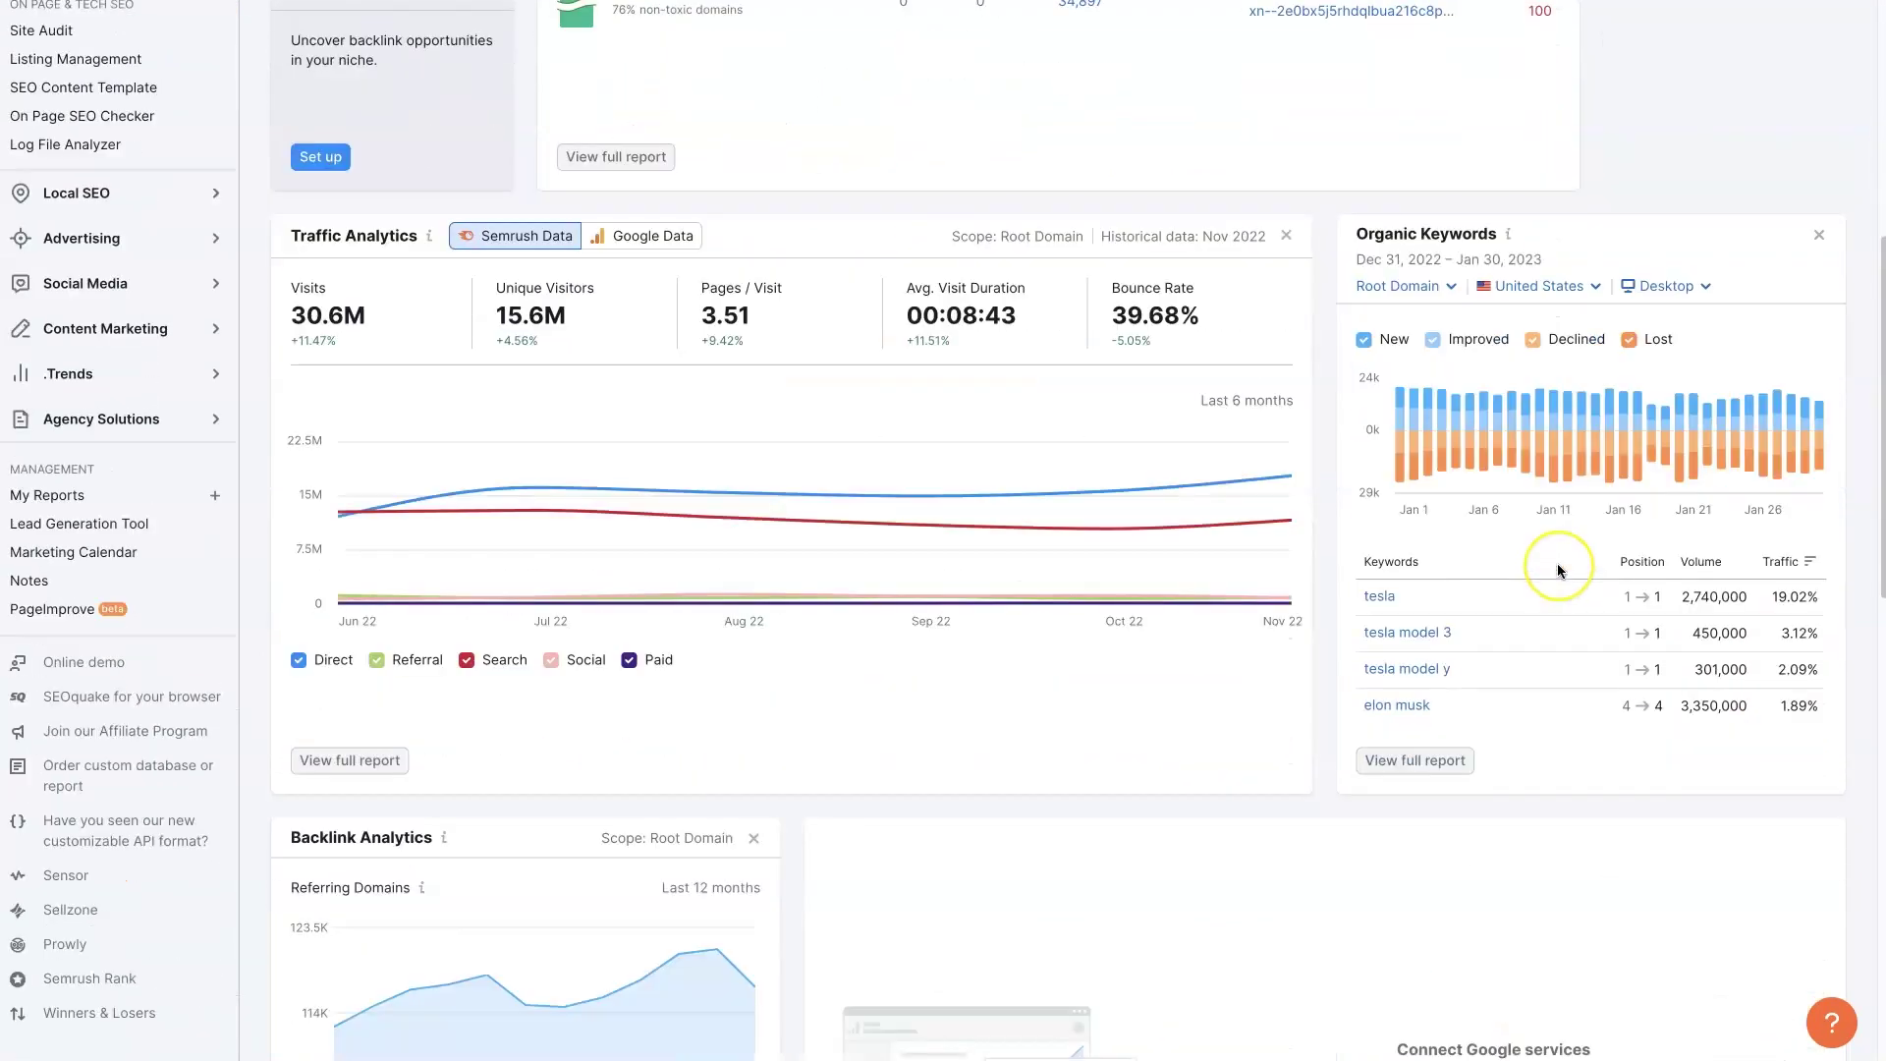
{"action": "scroll", "coordinate": [1560, 570], "scroll_direction": "down", "scroll_amount": 8}
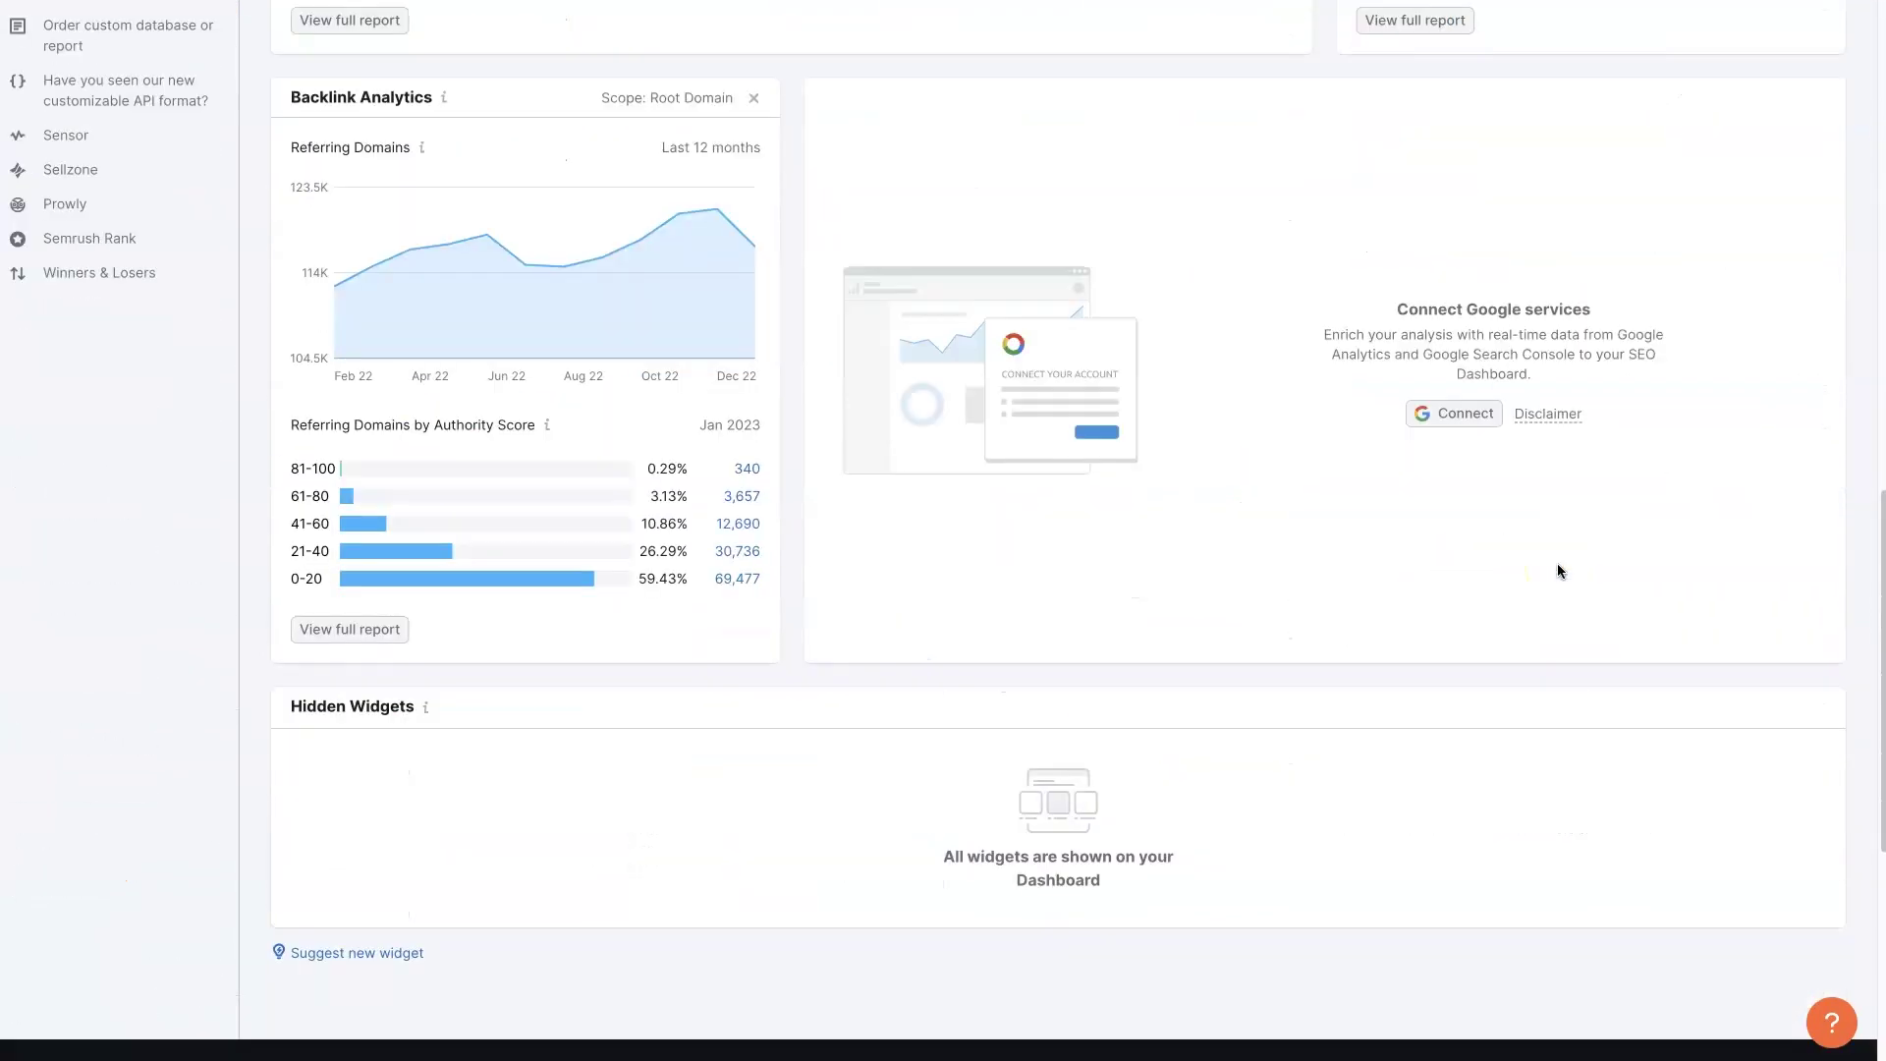
{"action": "scroll", "coordinate": [1558, 570], "scroll_direction": "down", "scroll_amount": 1}
{"action": "scroll", "coordinate": [1558, 570], "scroll_direction": "up", "scroll_amount": 3}
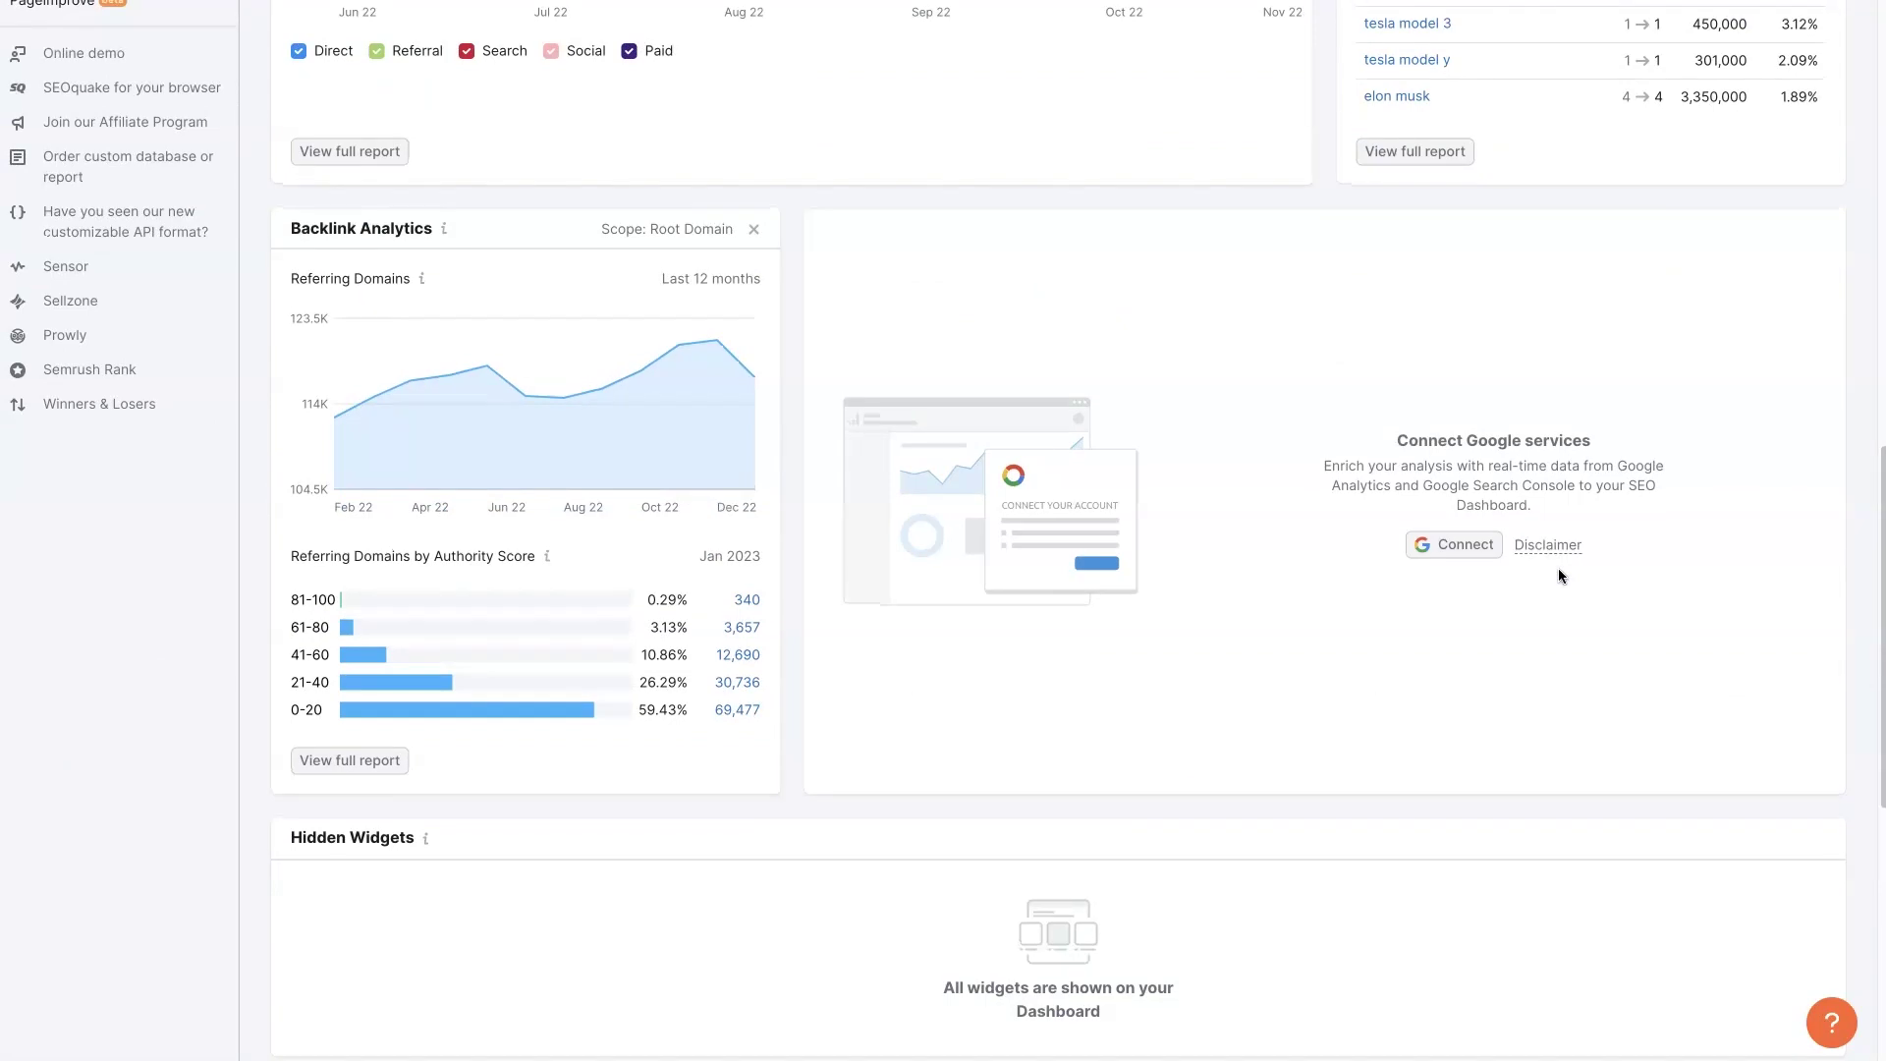
{"action": "scroll", "coordinate": [1558, 568], "scroll_direction": "up", "scroll_amount": 14}
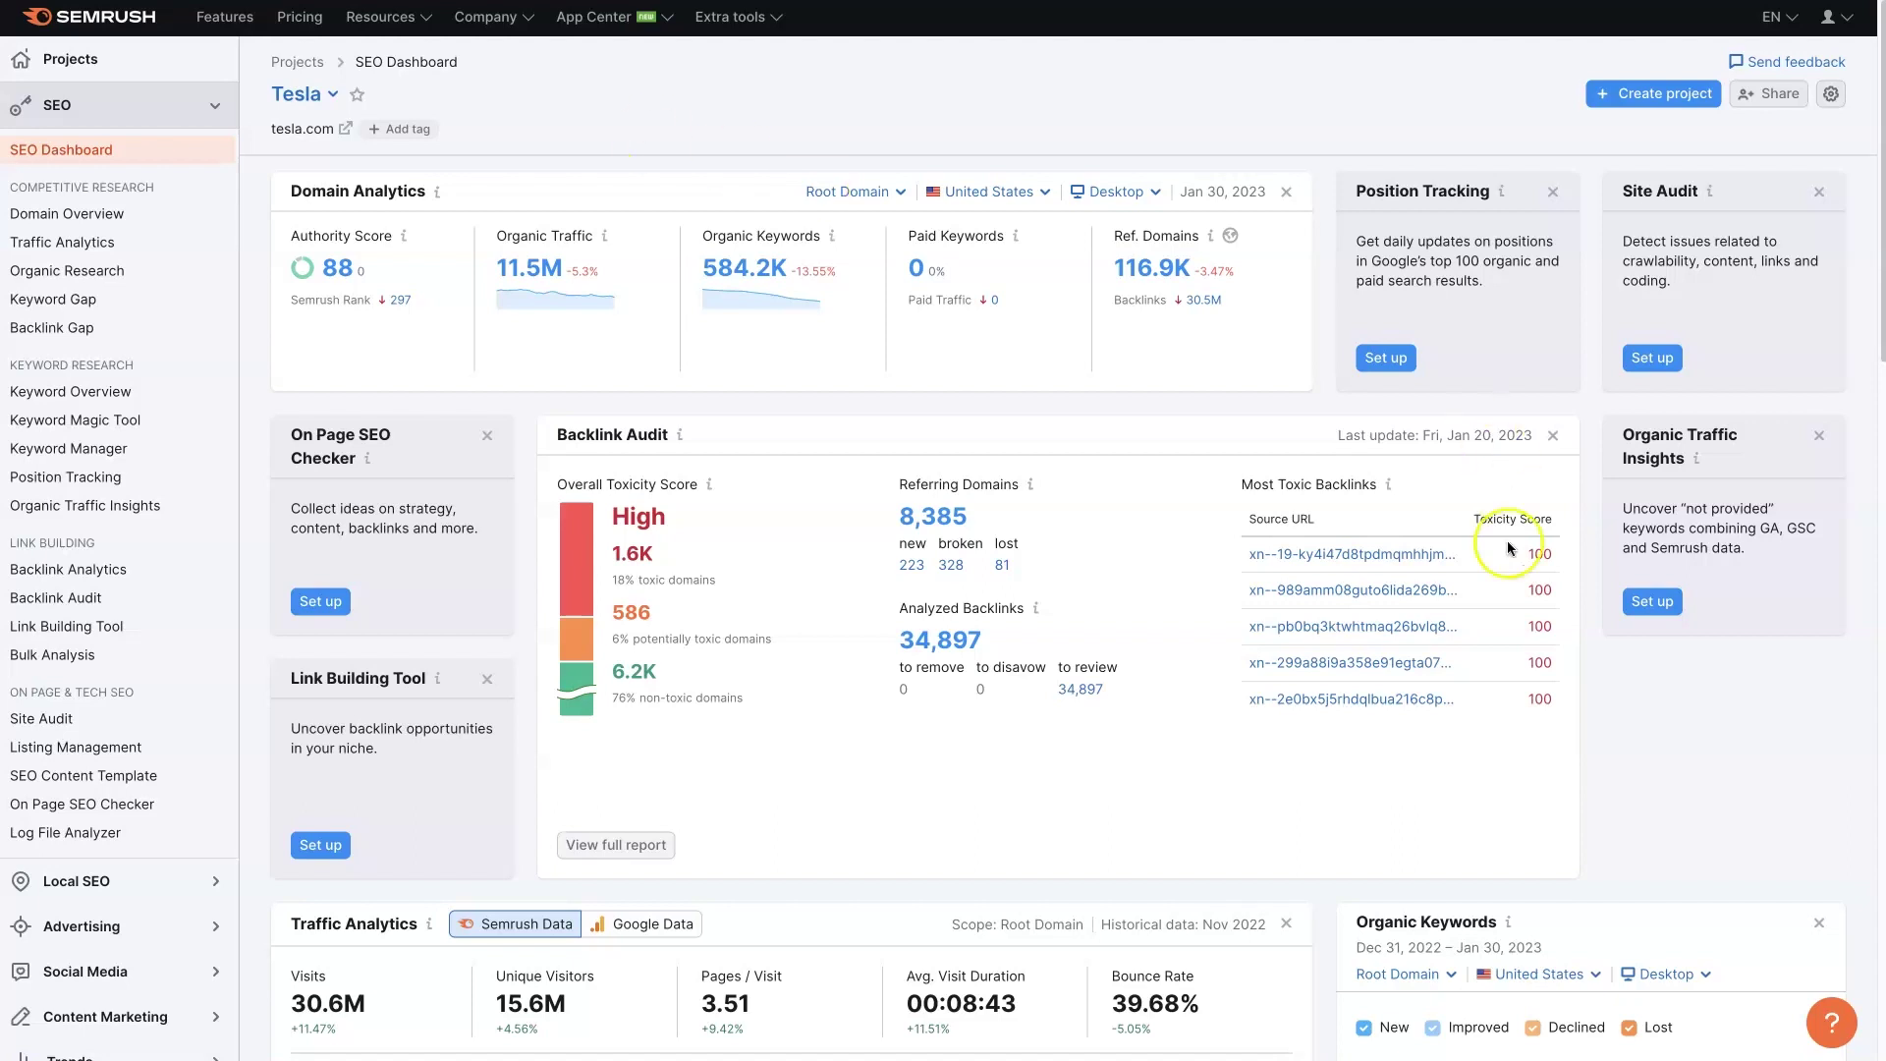
{"action": "scroll", "coordinate": [1768, 751], "scroll_direction": "down", "scroll_amount": 1}
{"action": "scroll", "coordinate": [1768, 750], "scroll_direction": "up", "scroll_amount": 1}
{"action": "left_click", "coordinate": [344, 593]}
{"action": "scroll", "coordinate": [1730, 756], "scroll_direction": "down", "scroll_amount": 5}
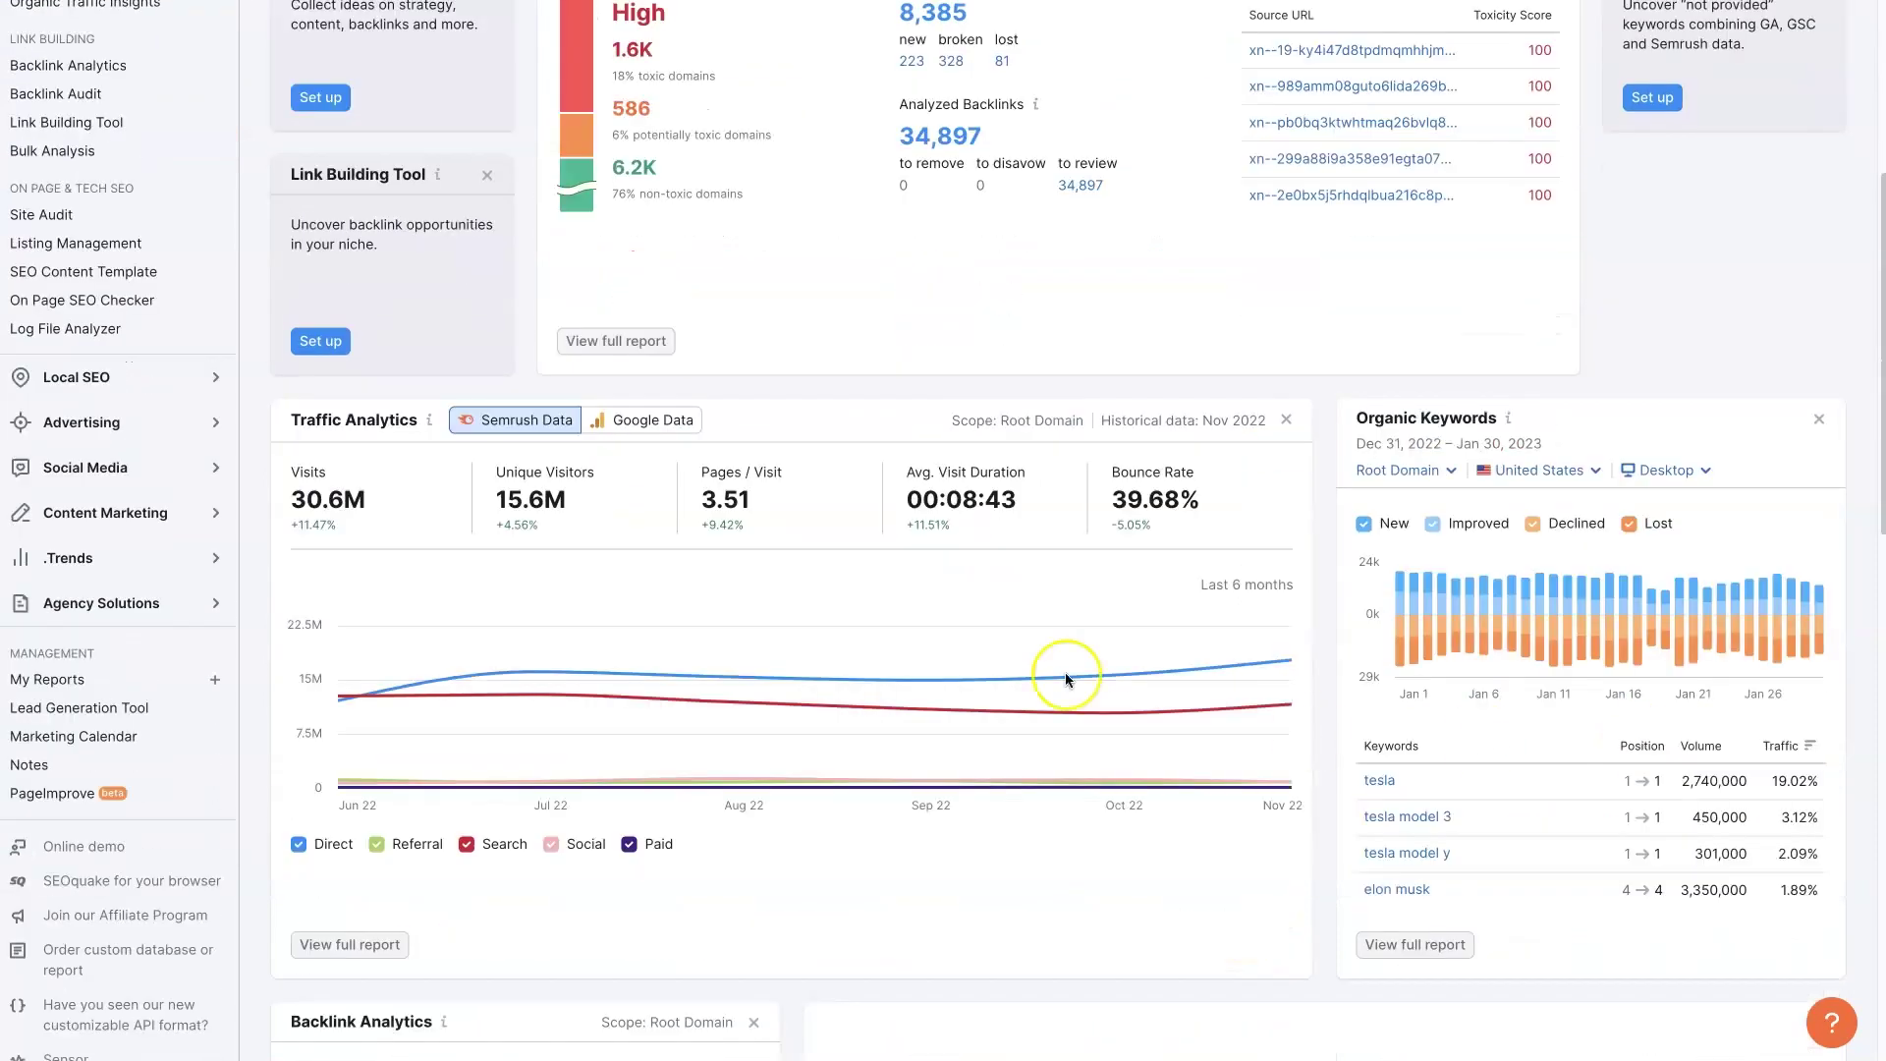
{"action": "scroll", "coordinate": [1382, 680], "scroll_direction": "down", "scroll_amount": 6}
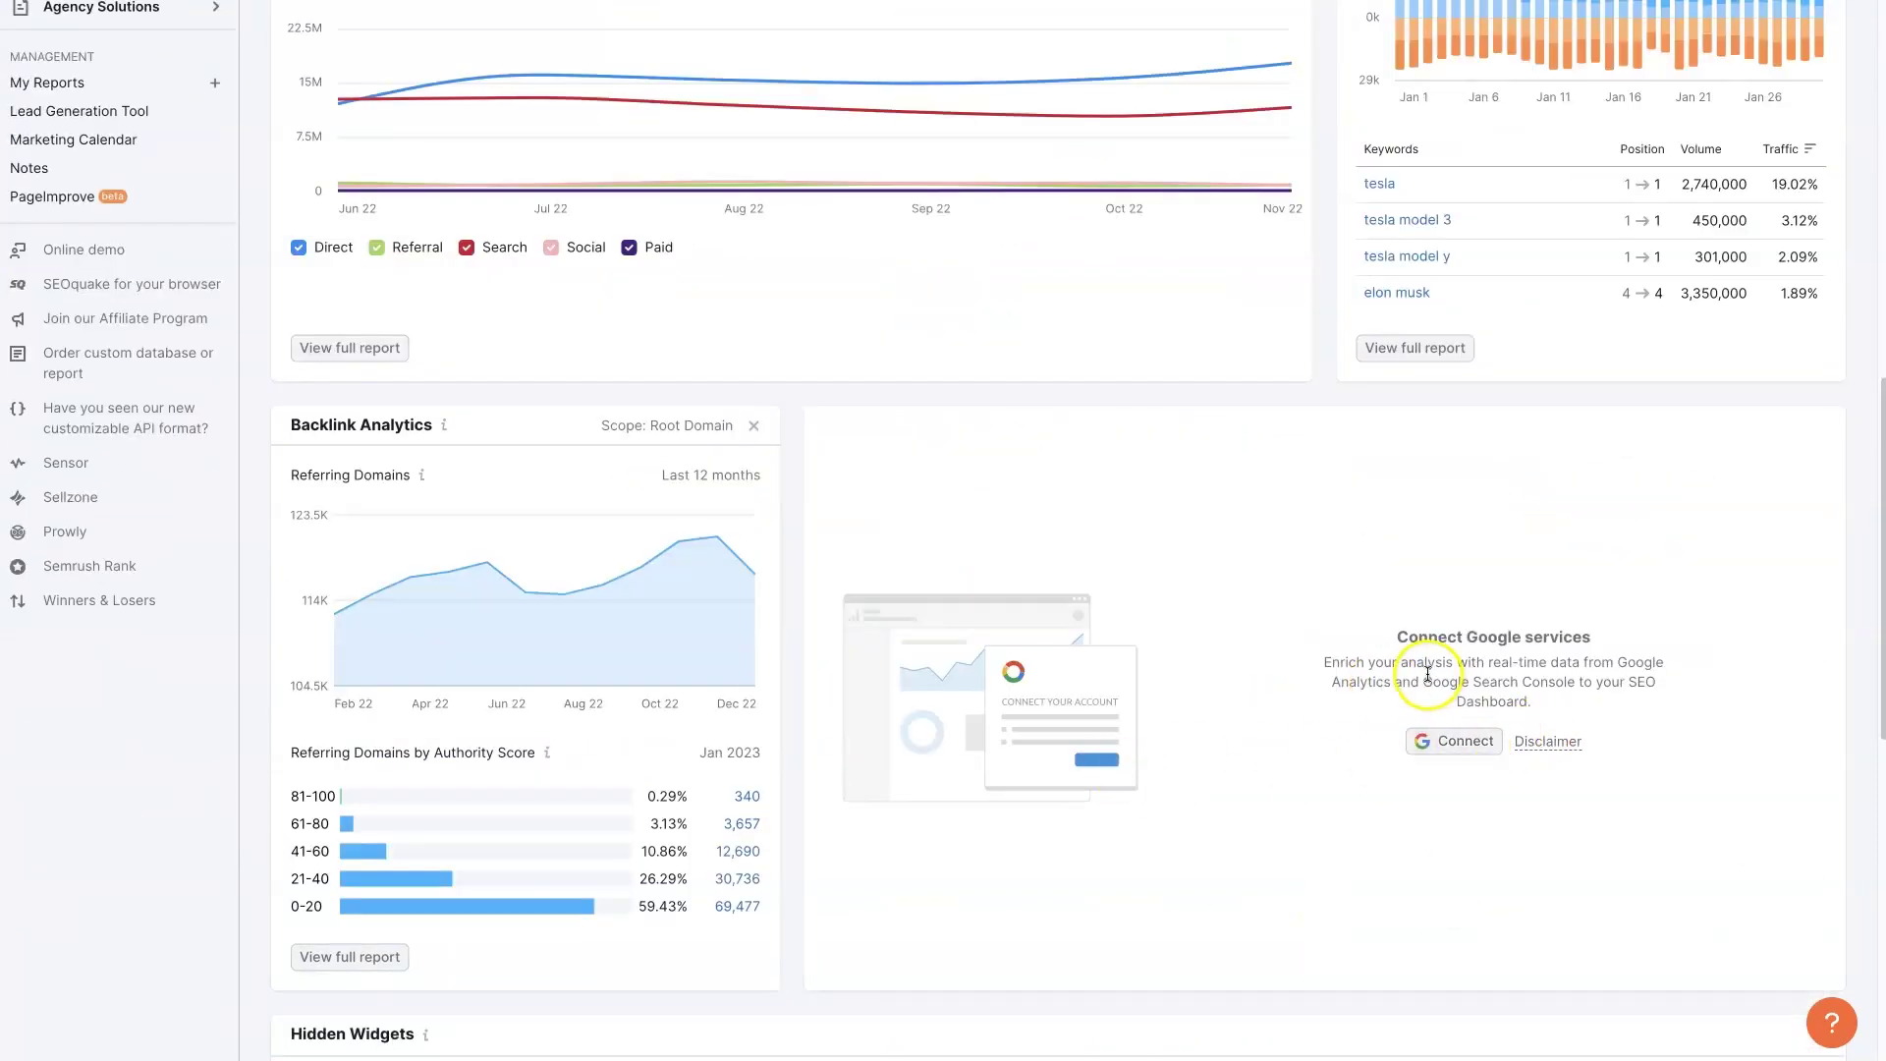
{"action": "left_click_drag", "start_coordinate": [1418, 639], "coordinate": [1646, 619]}
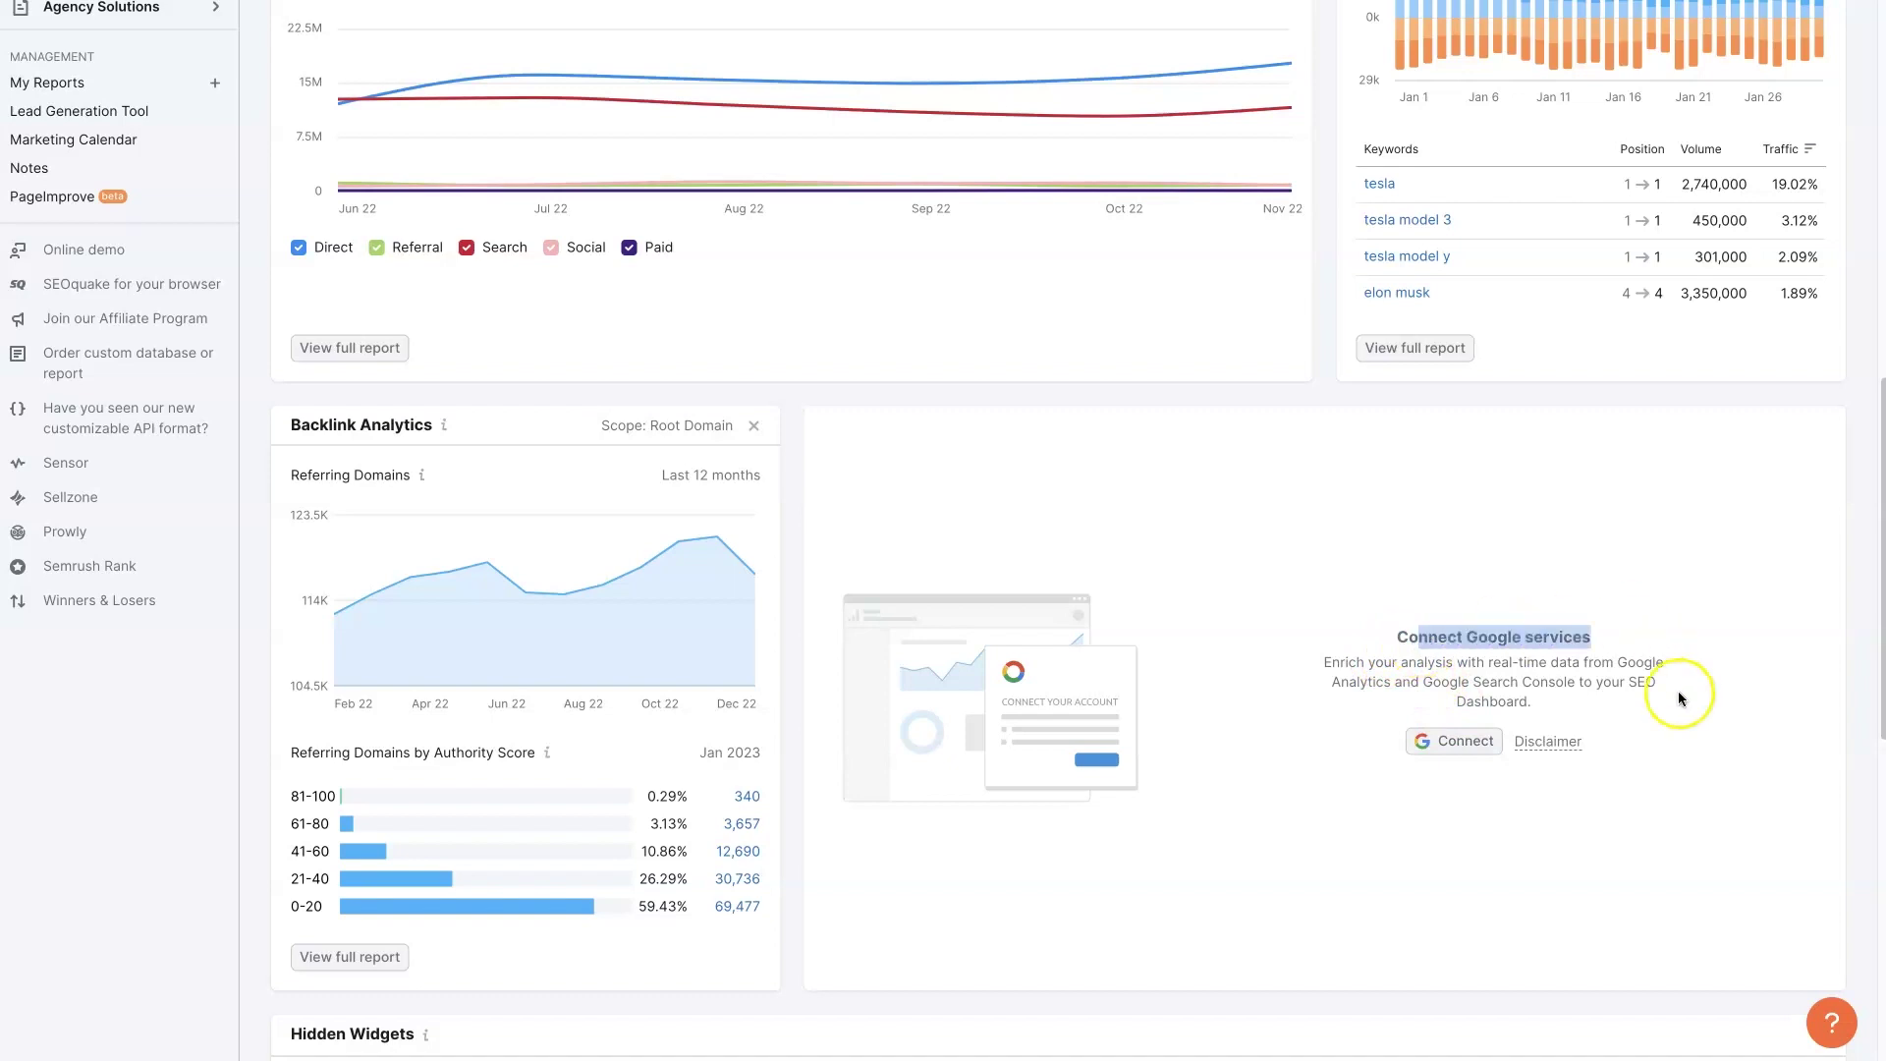
{"action": "left_click_drag", "start_coordinate": [1471, 682], "coordinate": [1618, 660]}
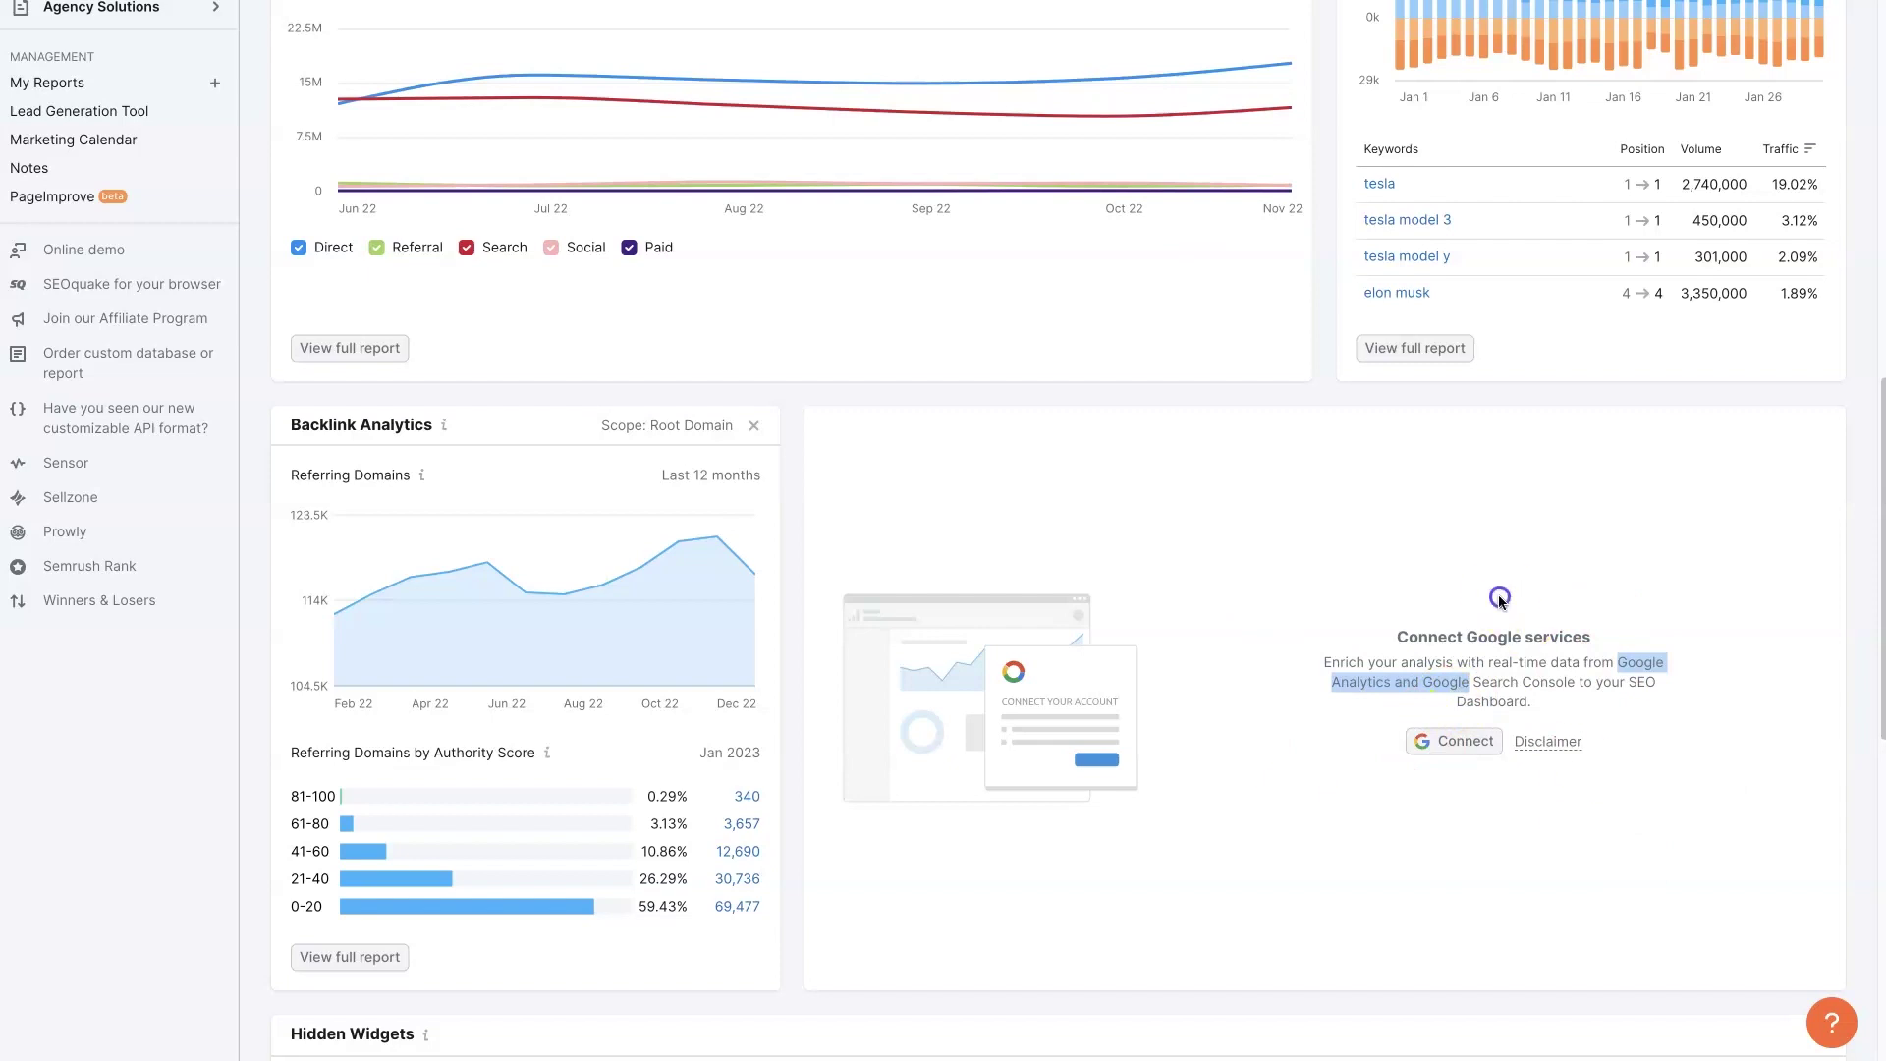
{"action": "left_click", "coordinate": [1607, 620]}
{"action": "scroll", "coordinate": [1169, 592], "scroll_direction": "down", "scroll_amount": 3}
{"action": "scroll", "coordinate": [1171, 597], "scroll_direction": "down", "scroll_amount": 1}
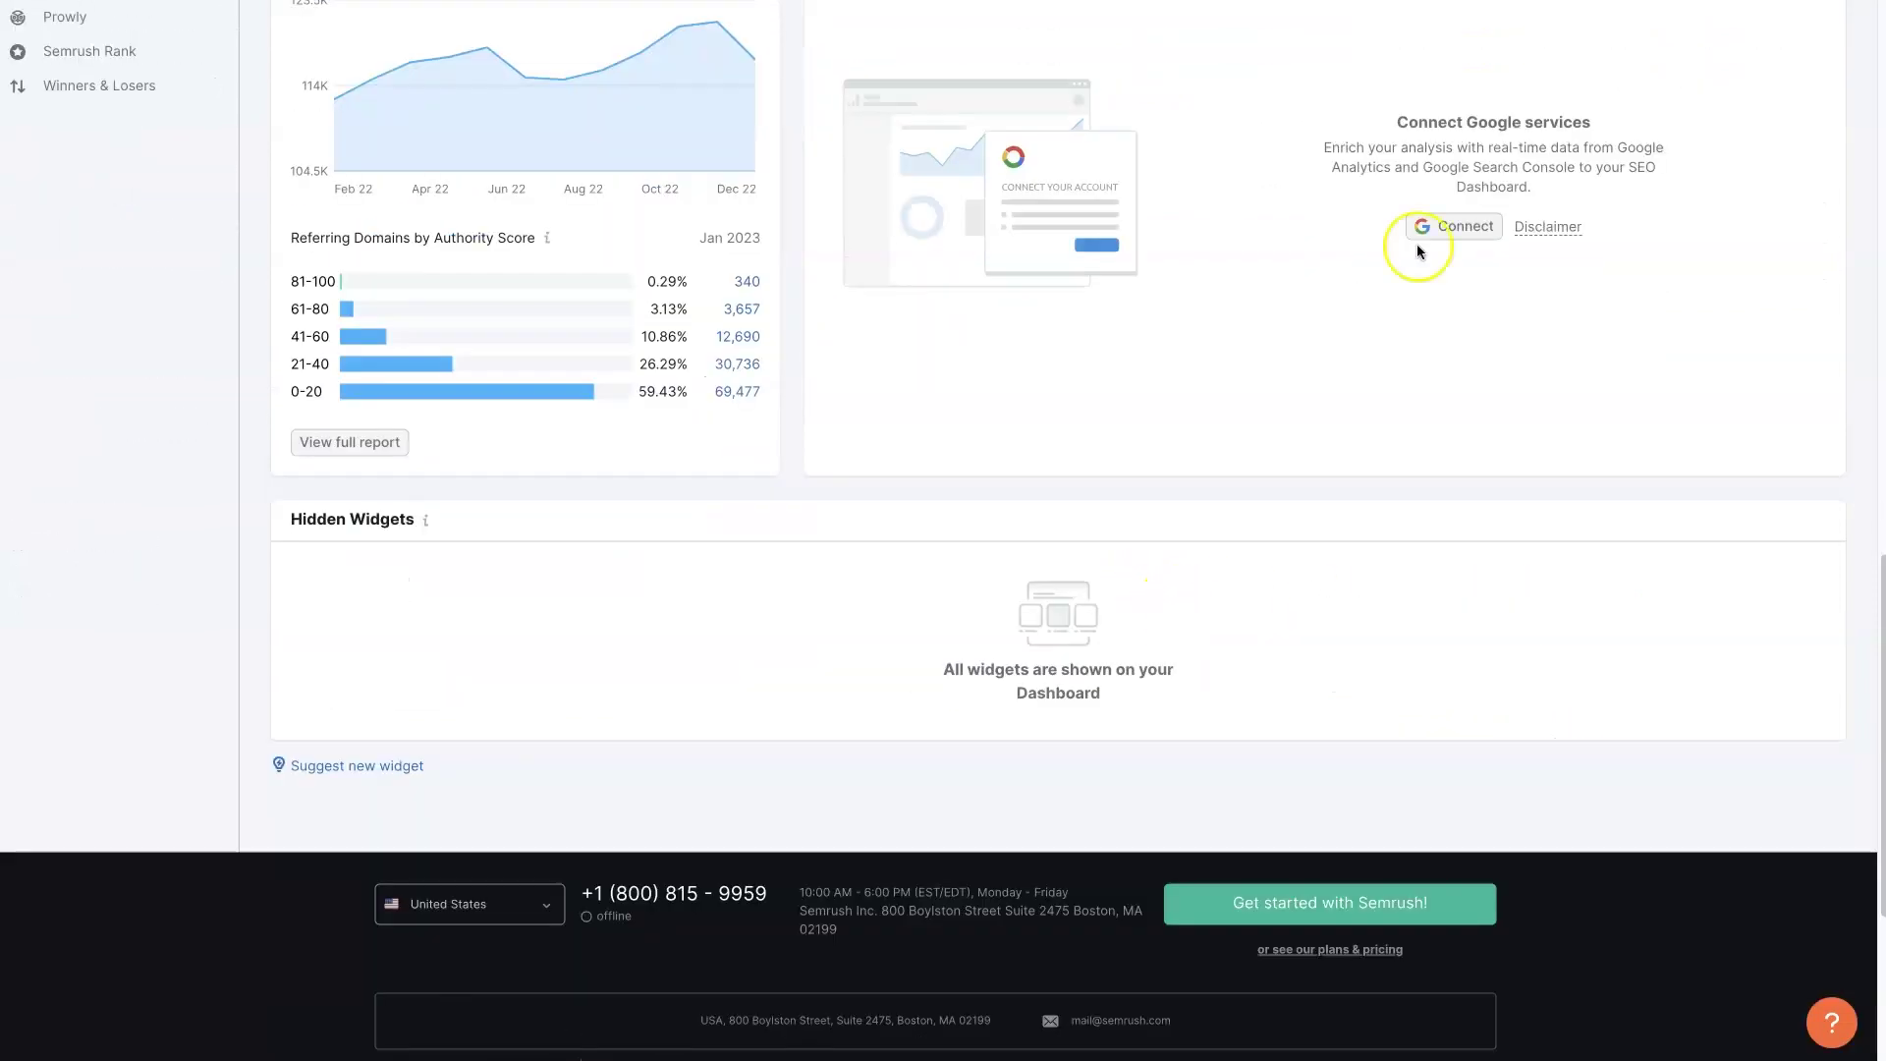
{"action": "scroll", "coordinate": [1234, 556], "scroll_direction": "up", "scroll_amount": 5}
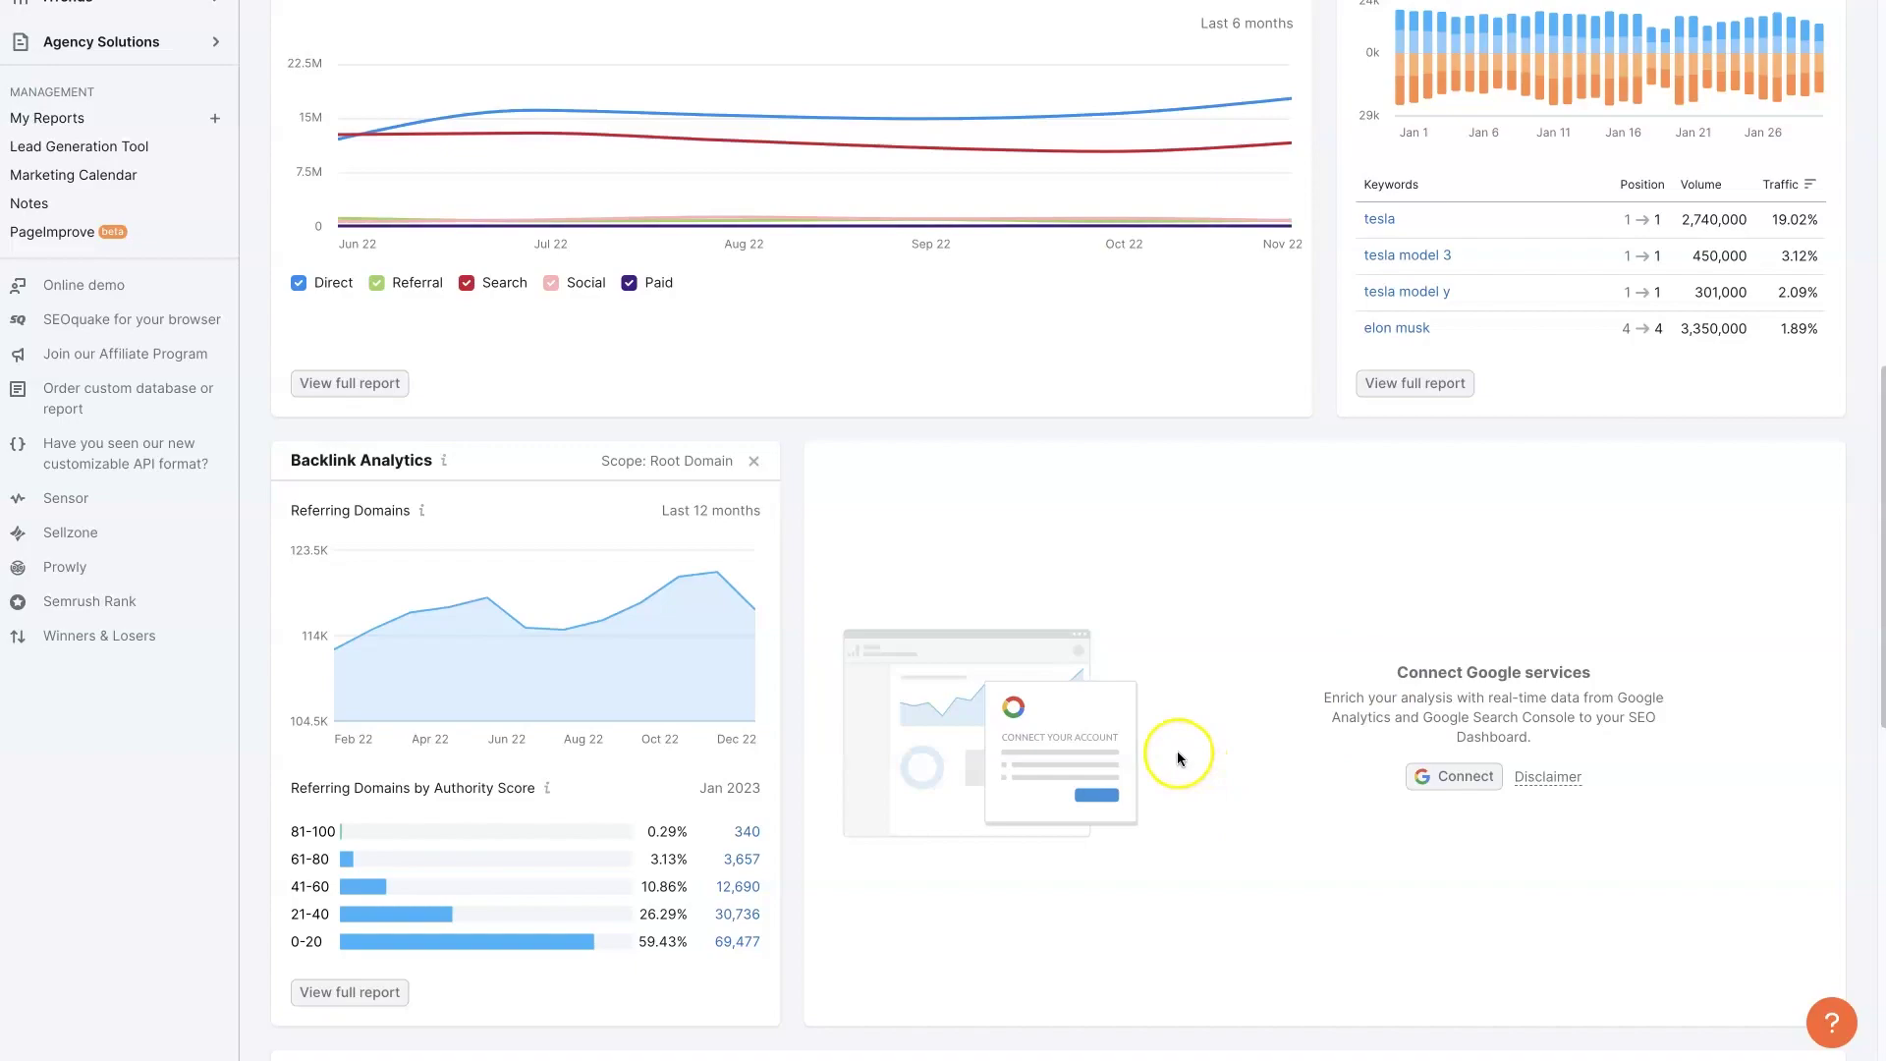
{"action": "scroll", "coordinate": [1177, 757], "scroll_direction": "up", "scroll_amount": 10}
{"action": "scroll", "coordinate": [1163, 748], "scroll_direction": "down", "scroll_amount": 10}
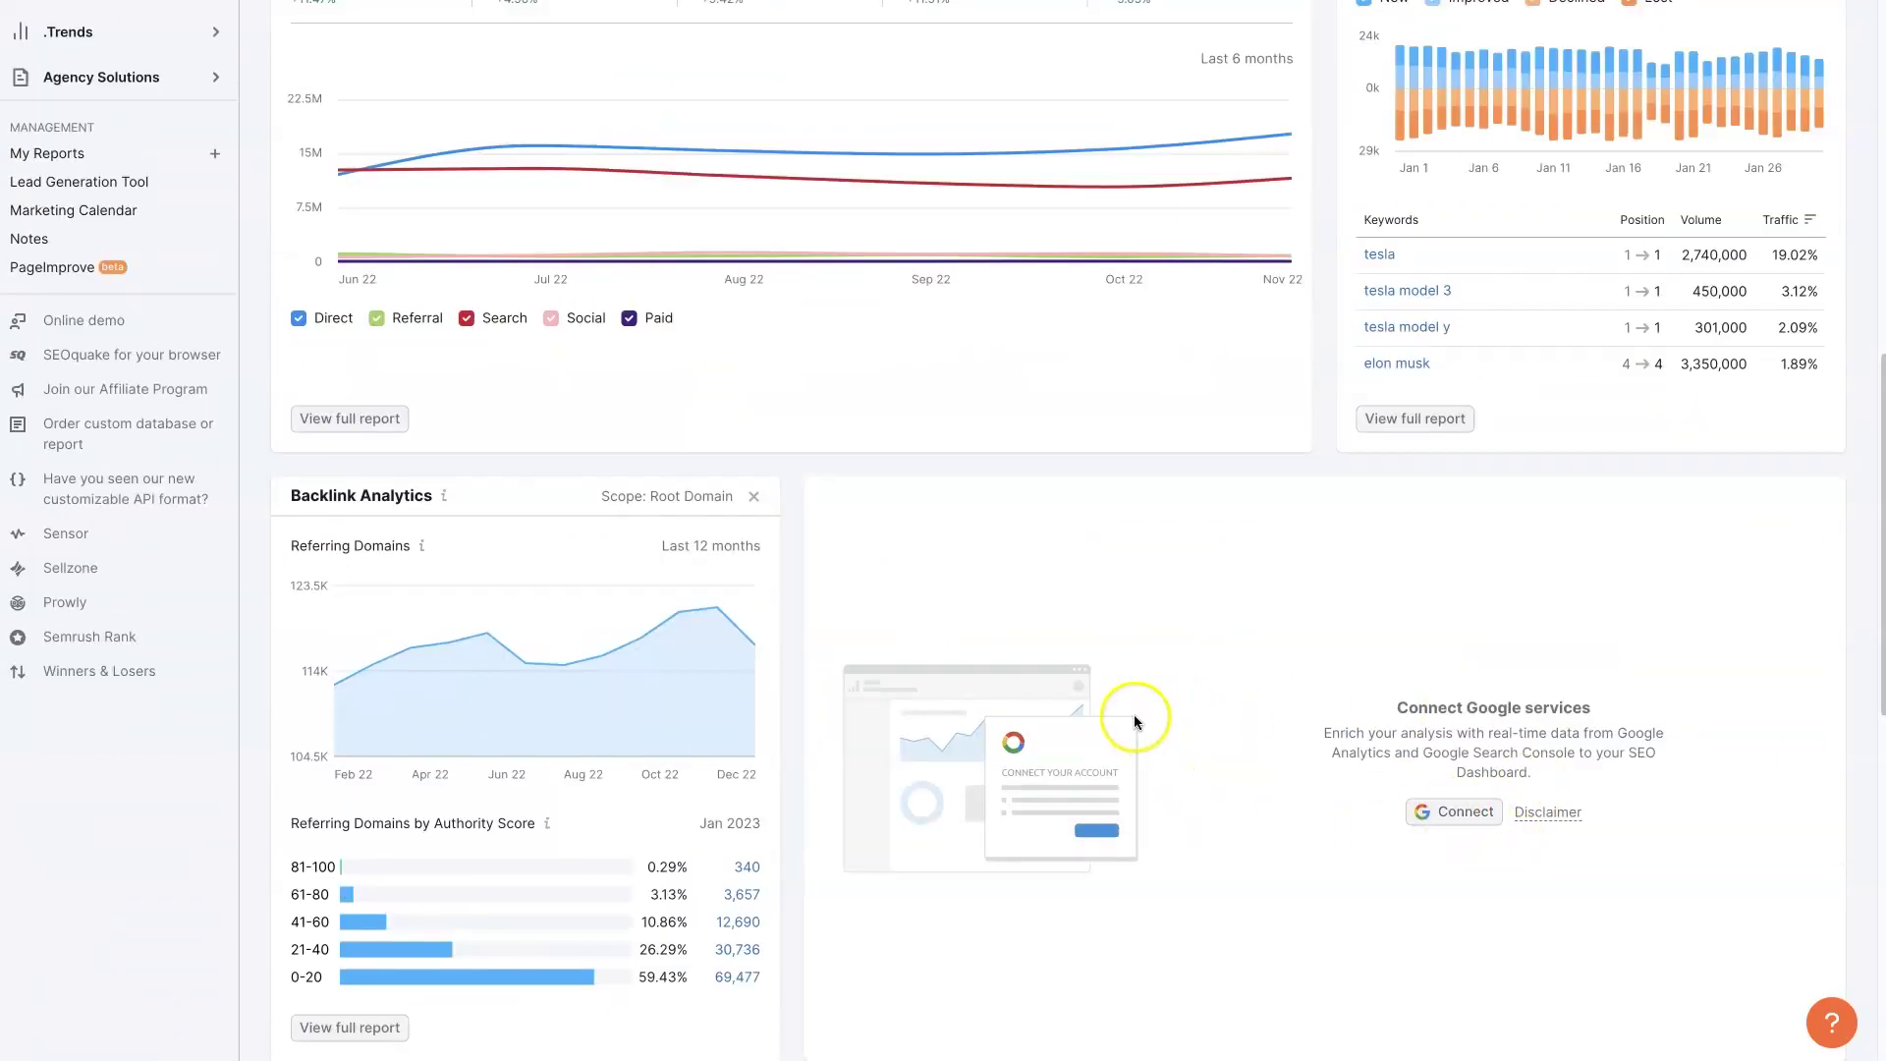
{"action": "scroll", "coordinate": [1139, 707], "scroll_direction": "down", "scroll_amount": 2}
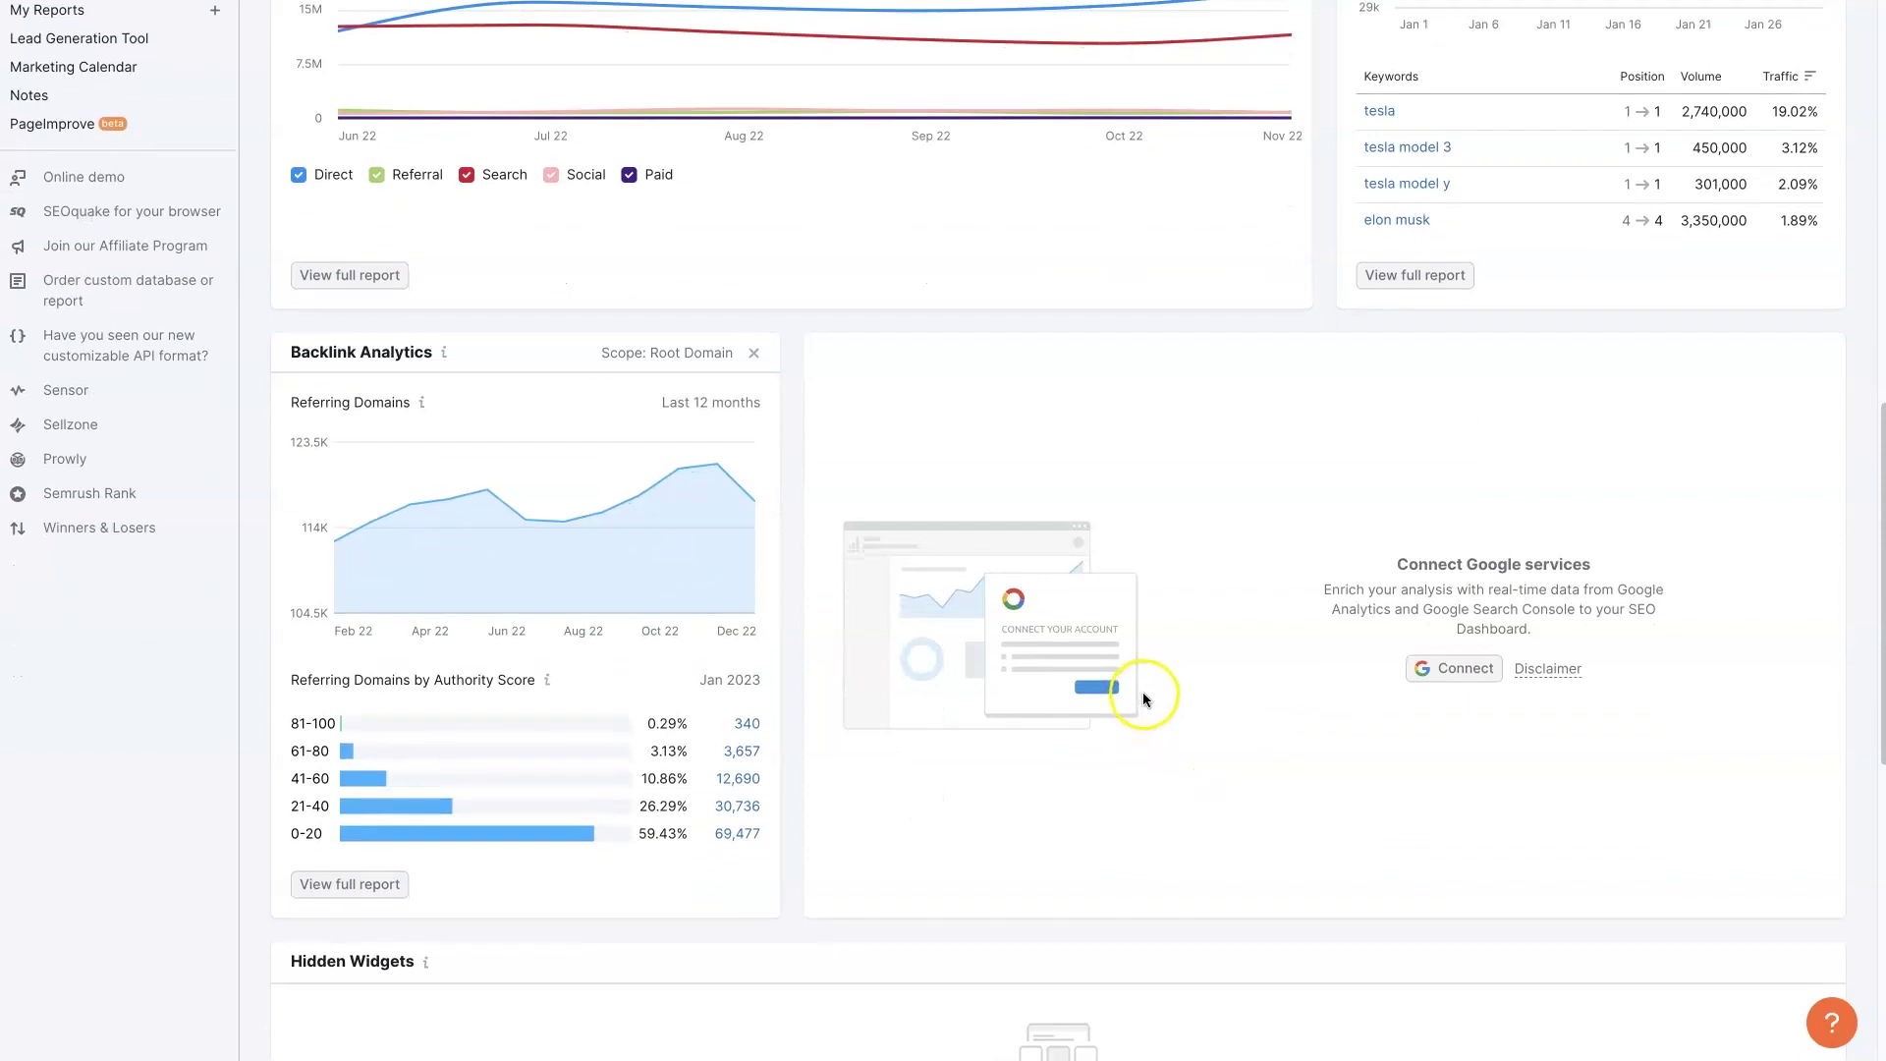
{"action": "scroll", "coordinate": [1140, 700], "scroll_direction": "up", "scroll_amount": 12}
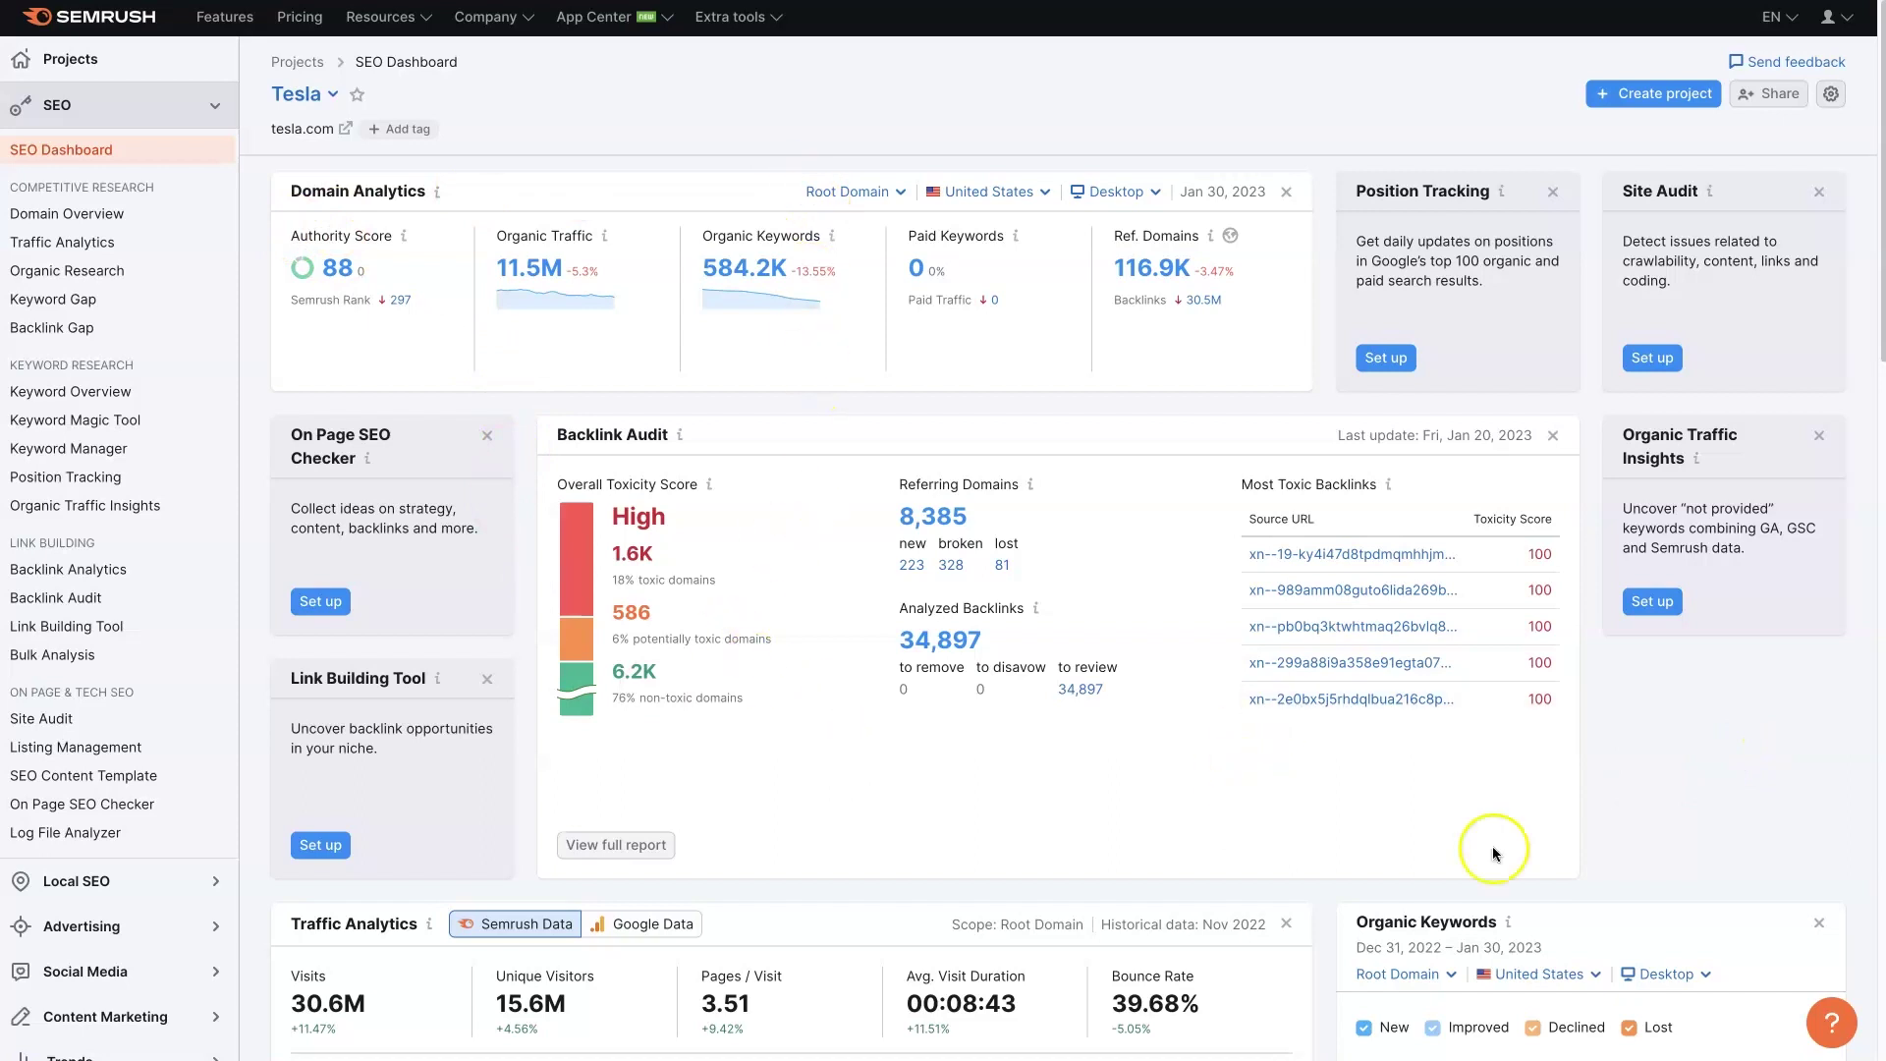
{"action": "scroll", "coordinate": [1674, 746], "scroll_direction": "down", "scroll_amount": 7}
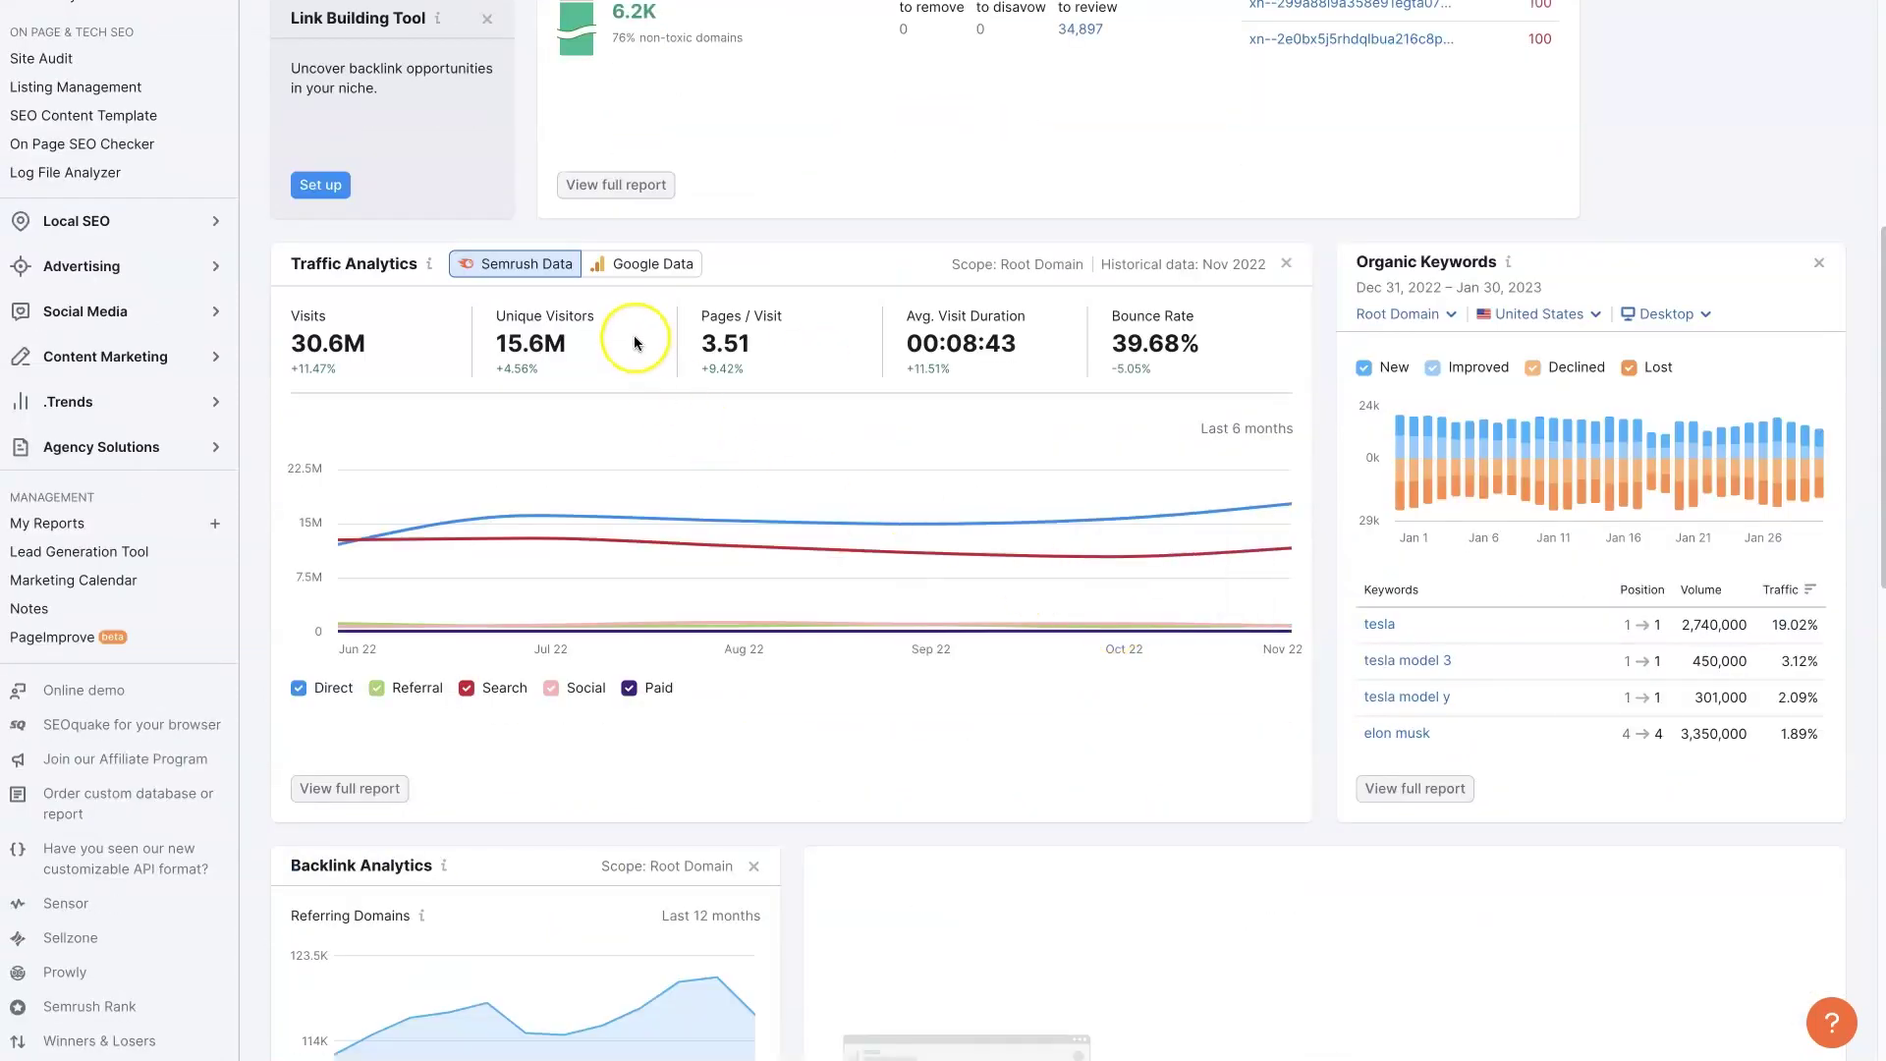
{"action": "left_click", "coordinate": [629, 263]}
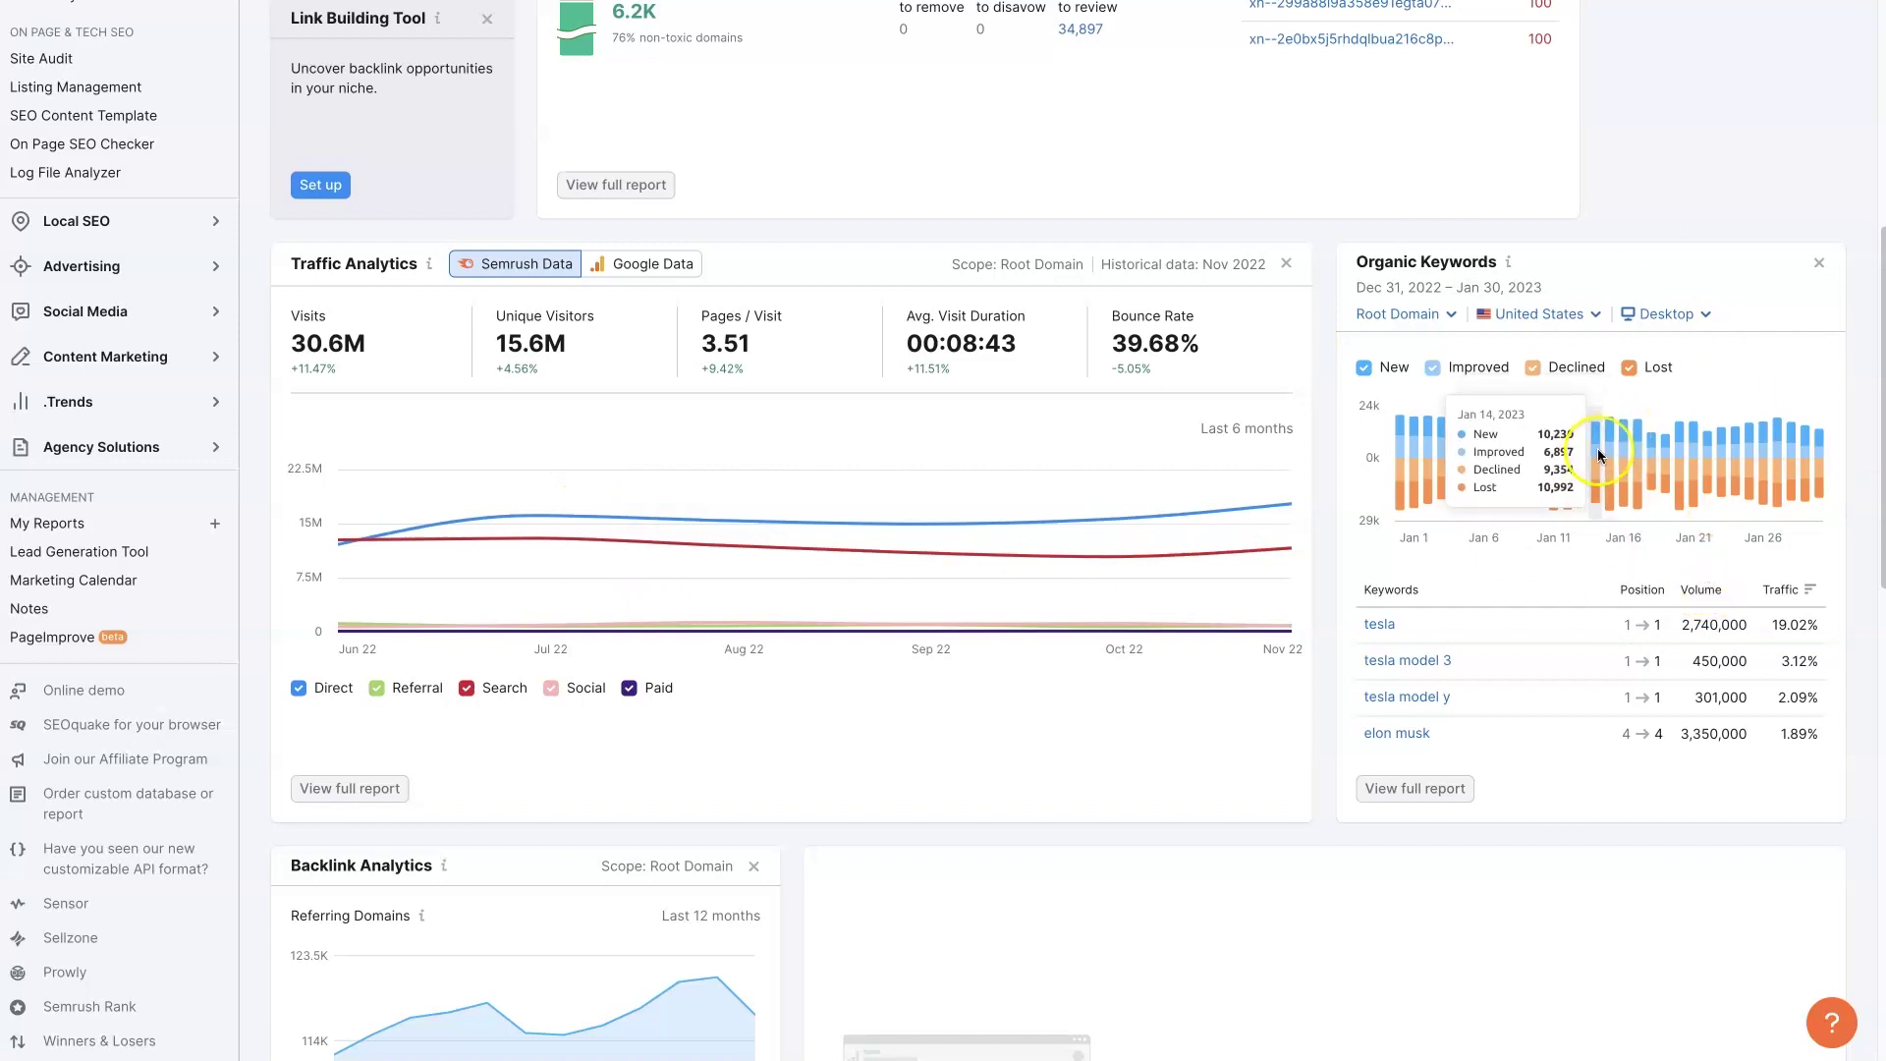
{"action": "mouse_move", "coordinate": [1414, 460]}
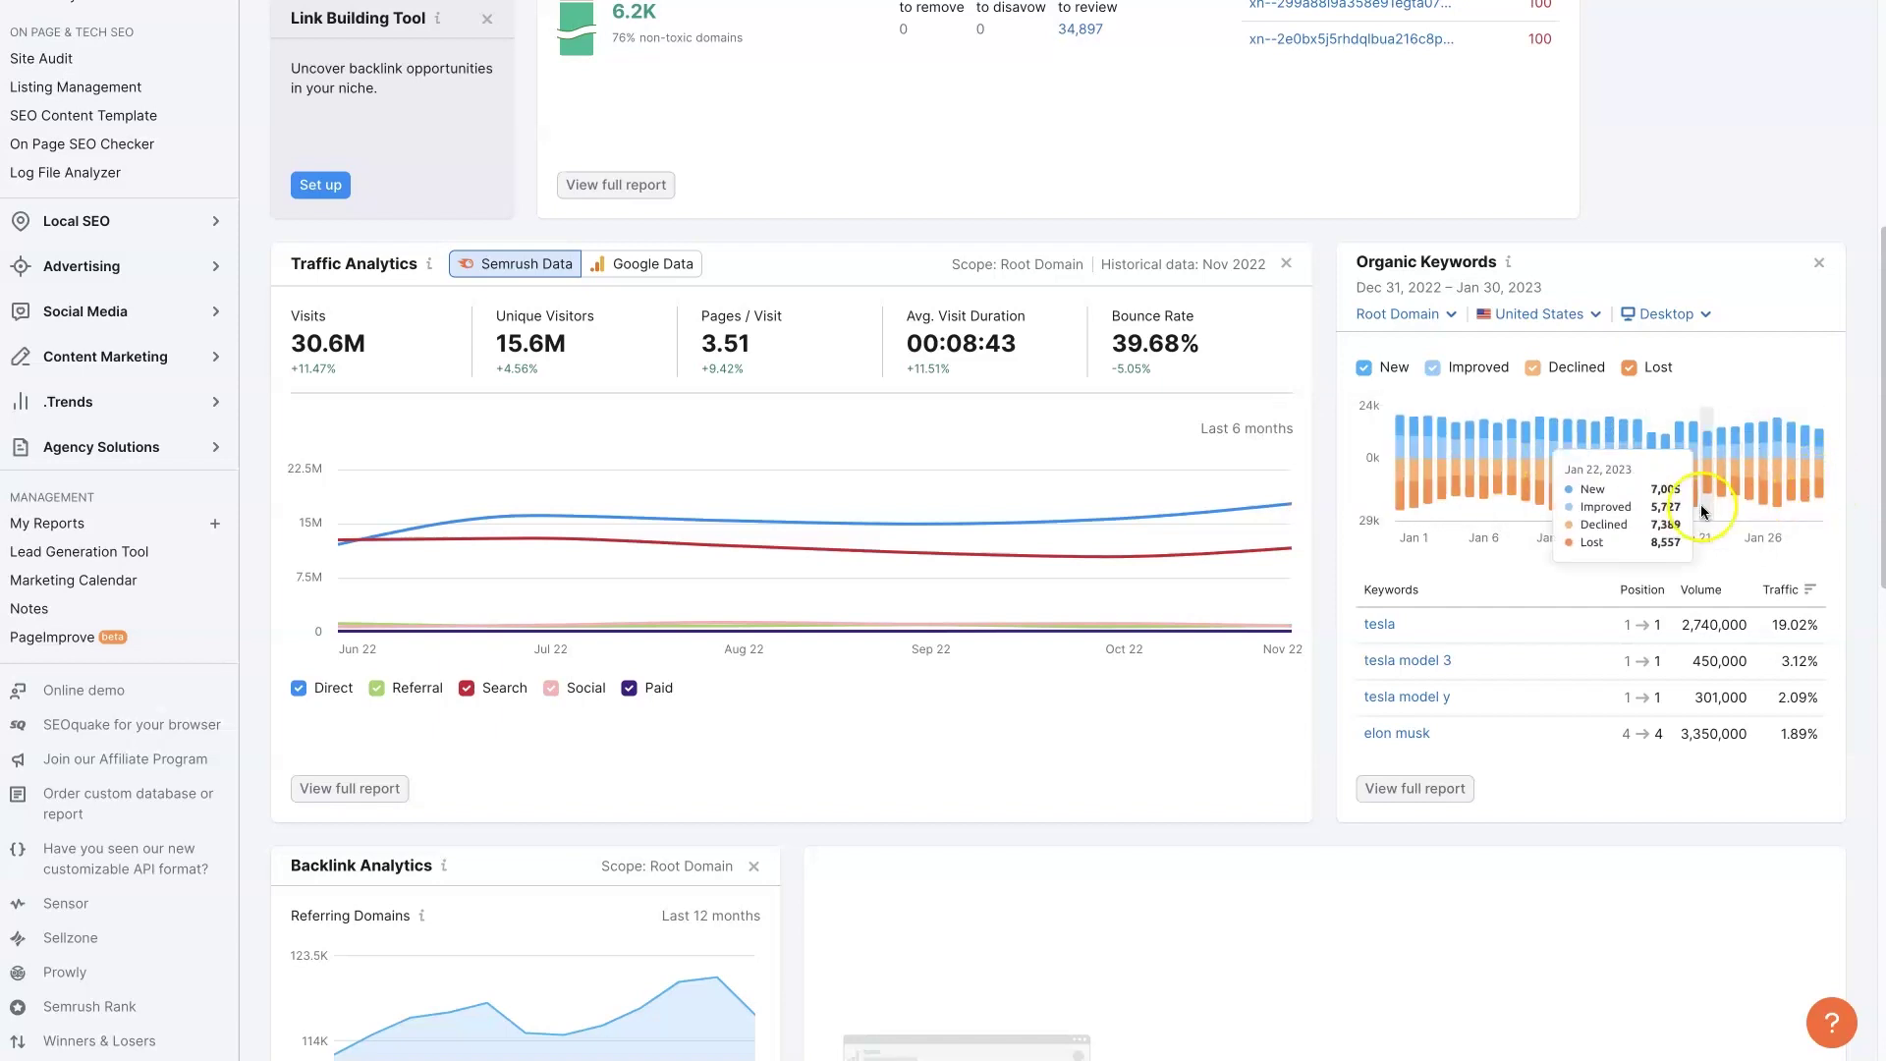
Scroll down to the Backlink Analytics and Hidden Widgets sections, then back up toward Domain Analytics
{"action": "scroll", "coordinate": [1700, 504], "scroll_direction": "down", "scroll_amount": 2}
{"action": "scroll", "coordinate": [1444, 716], "scroll_direction": "down", "scroll_amount": 1}
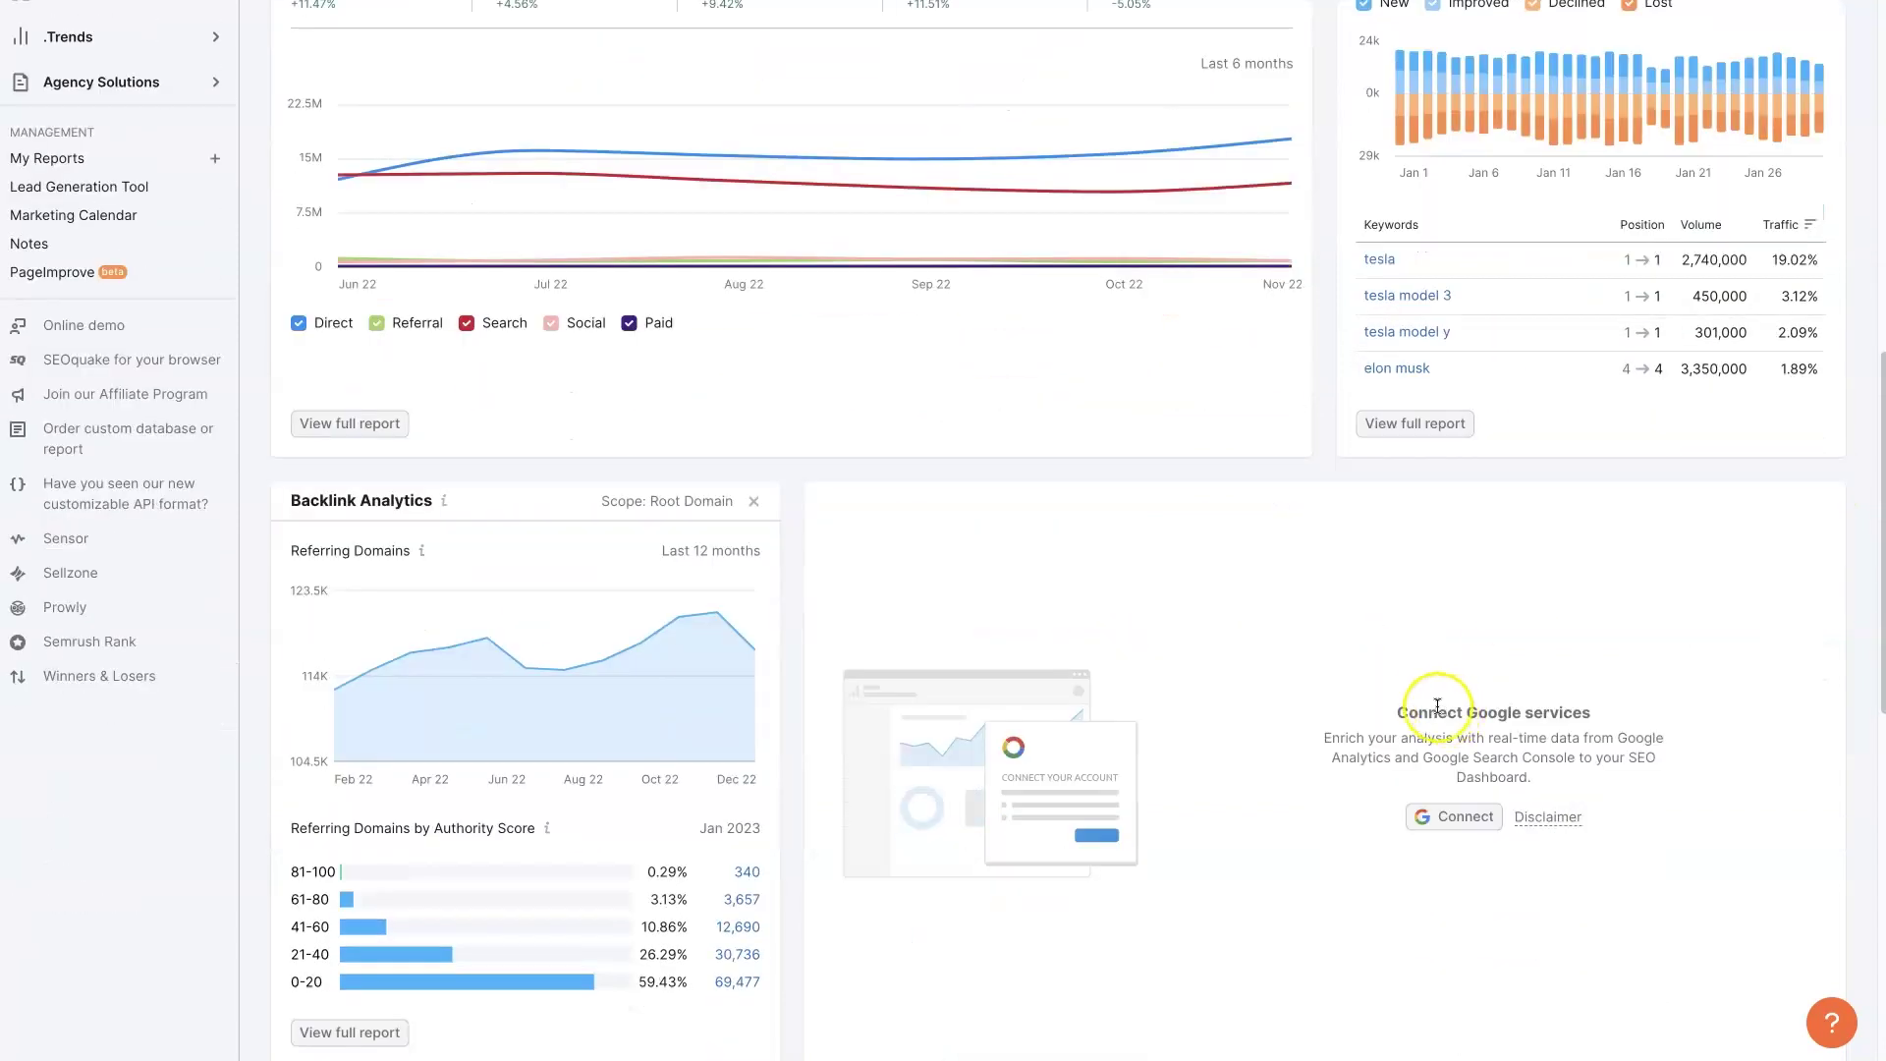
{"action": "scroll", "coordinate": [505, 837], "scroll_direction": "down", "scroll_amount": 2}
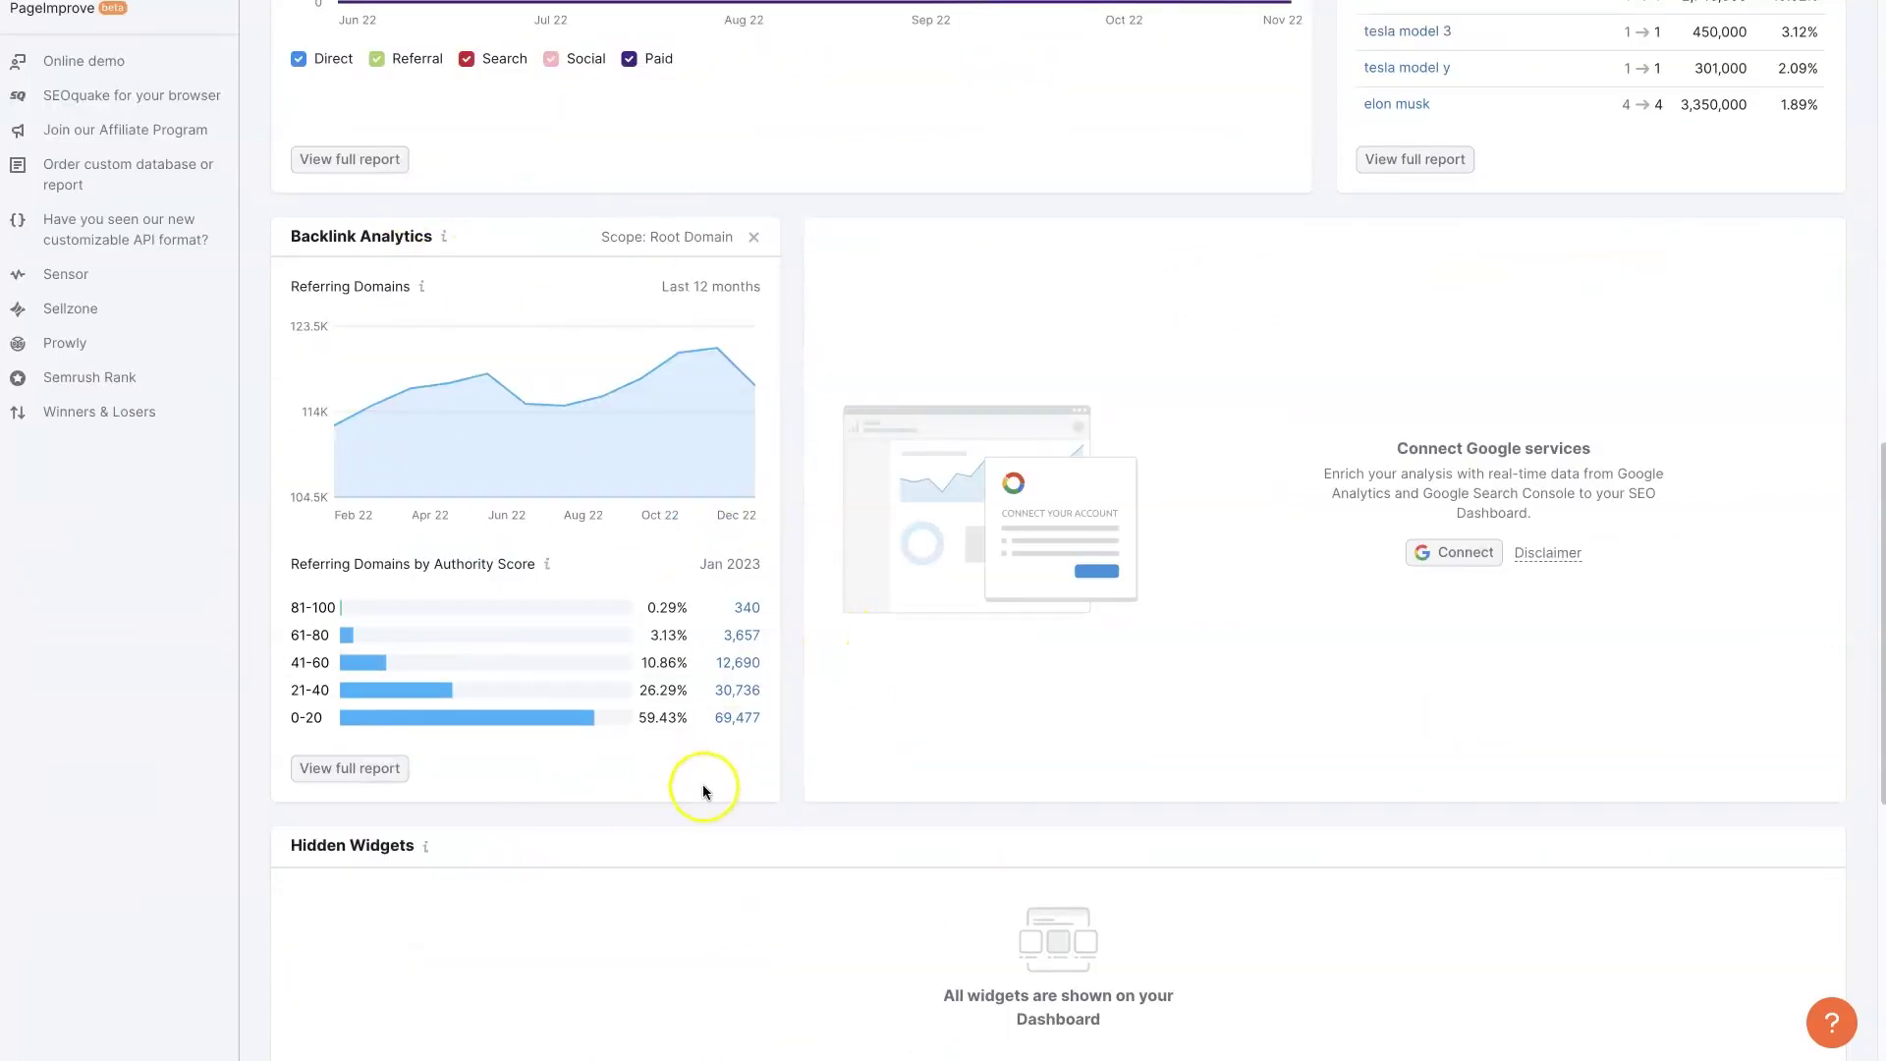
{"action": "scroll", "coordinate": [704, 786], "scroll_direction": "down", "scroll_amount": 4}
{"action": "scroll", "coordinate": [704, 786], "scroll_direction": "up", "scroll_amount": 7}
{"action": "scroll", "coordinate": [703, 784], "scroll_direction": "up", "scroll_amount": 7}
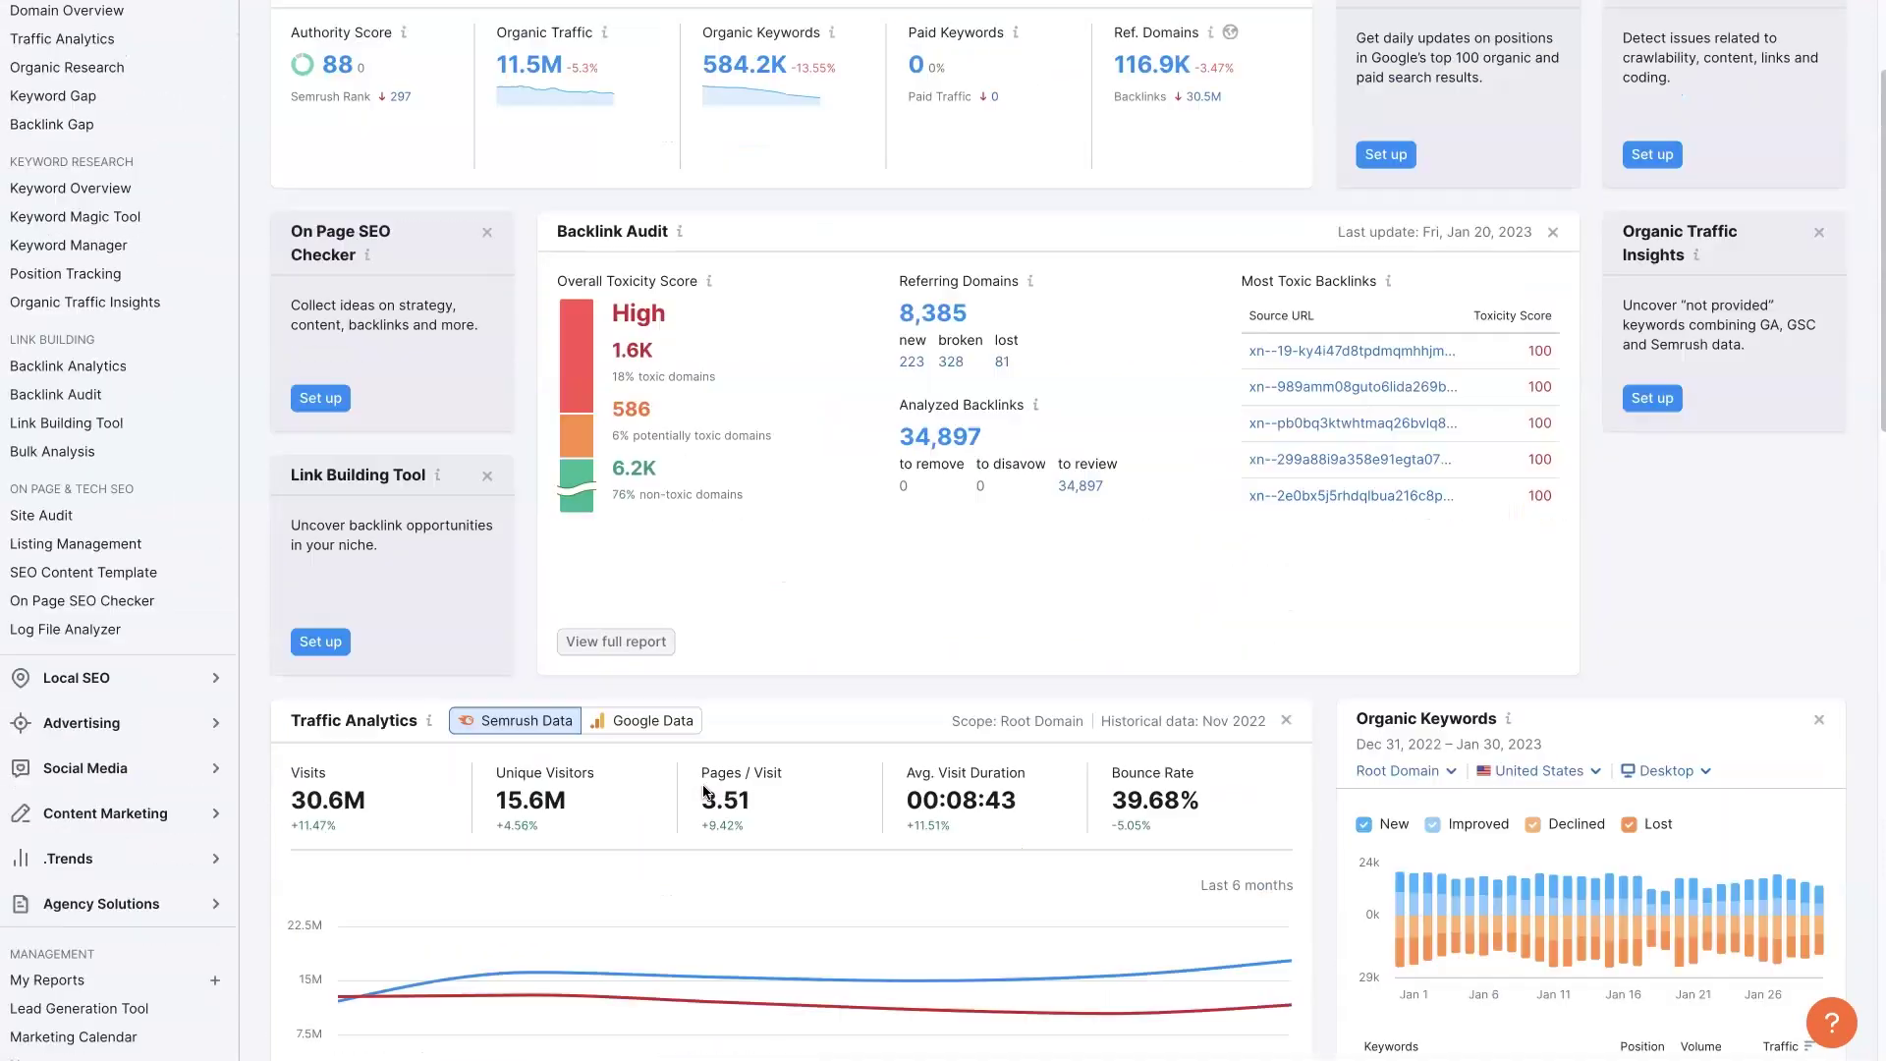